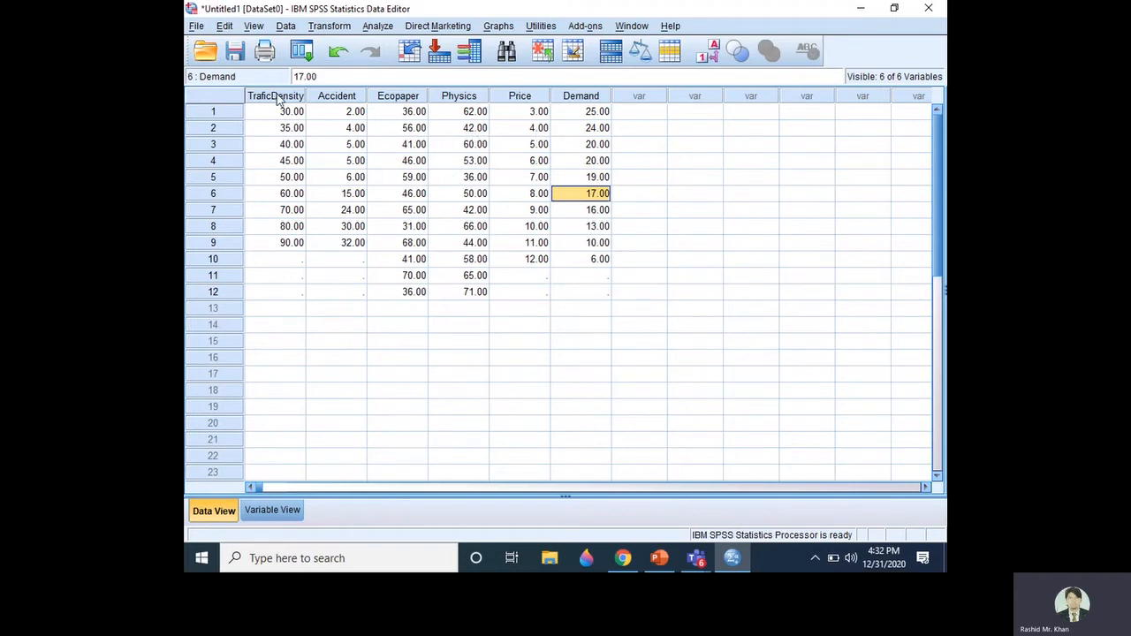
Step: Review the data columns by highlighting Traffic Density, Accident, Ecopaper and Physics in turn, plus Price and Demand together
drag(283, 111, 292, 243)
drag(335, 111, 345, 244)
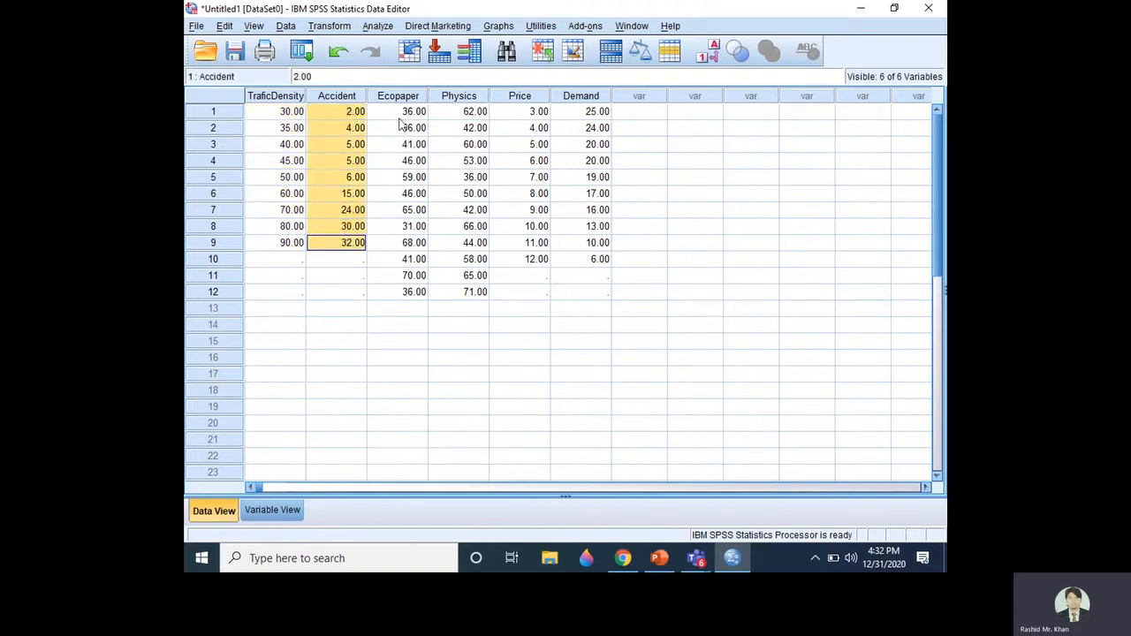
drag(402, 113, 413, 292)
click(456, 112)
drag(456, 112, 460, 293)
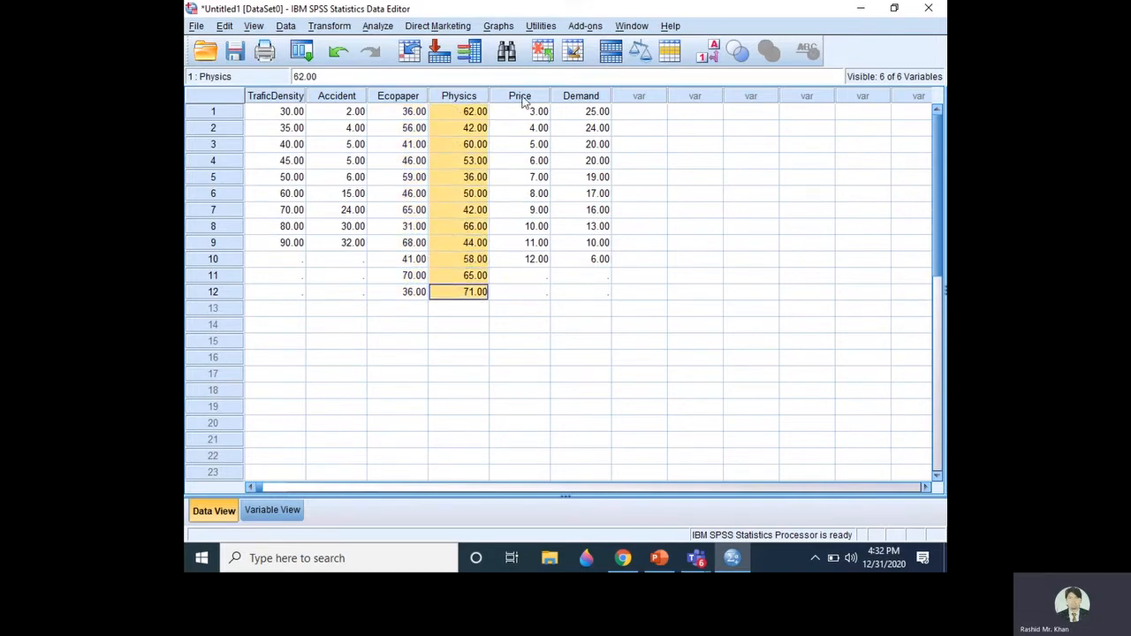
drag(519, 113, 587, 263)
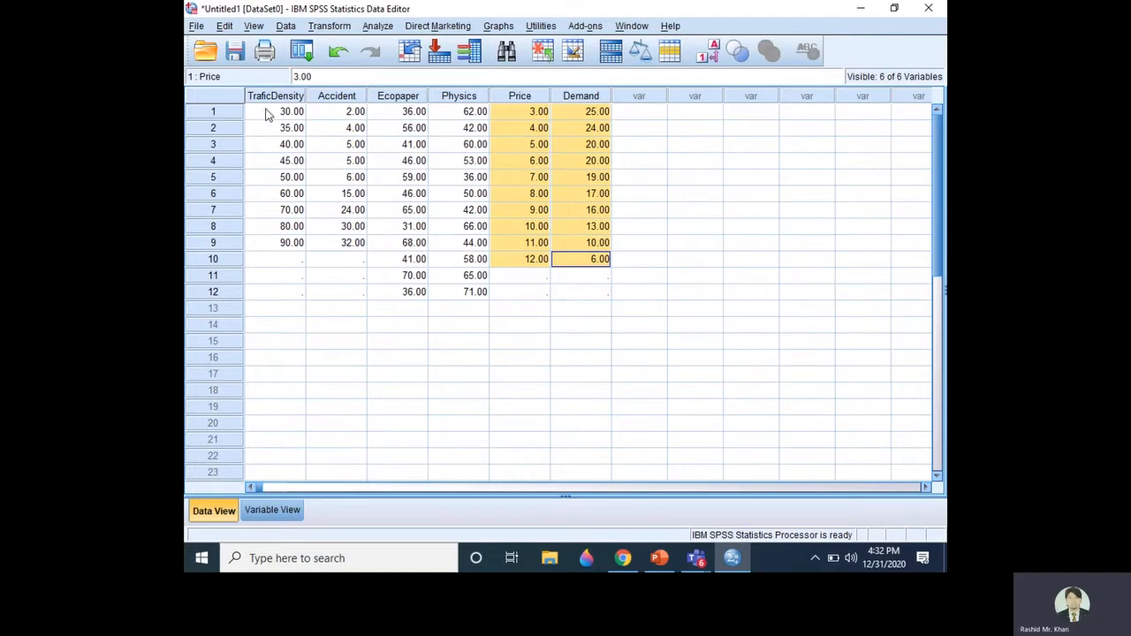
Step: Set up a bivariate correlation with Traffic Density and Accident as the variables
drag(266, 111, 344, 244)
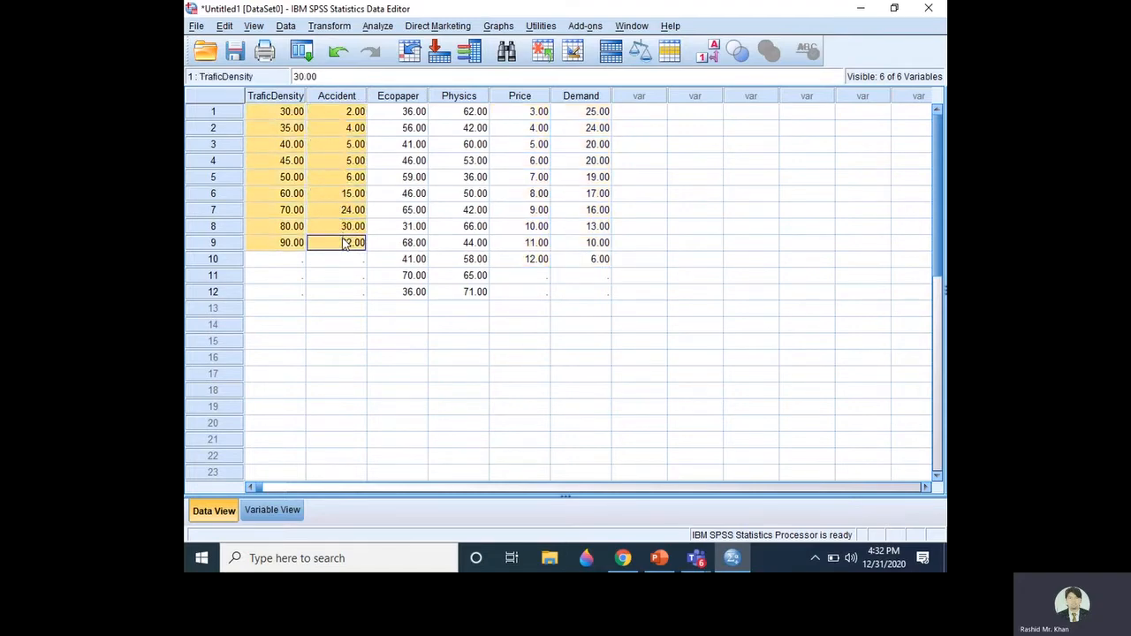
click(372, 26)
mouse_move(438, 198)
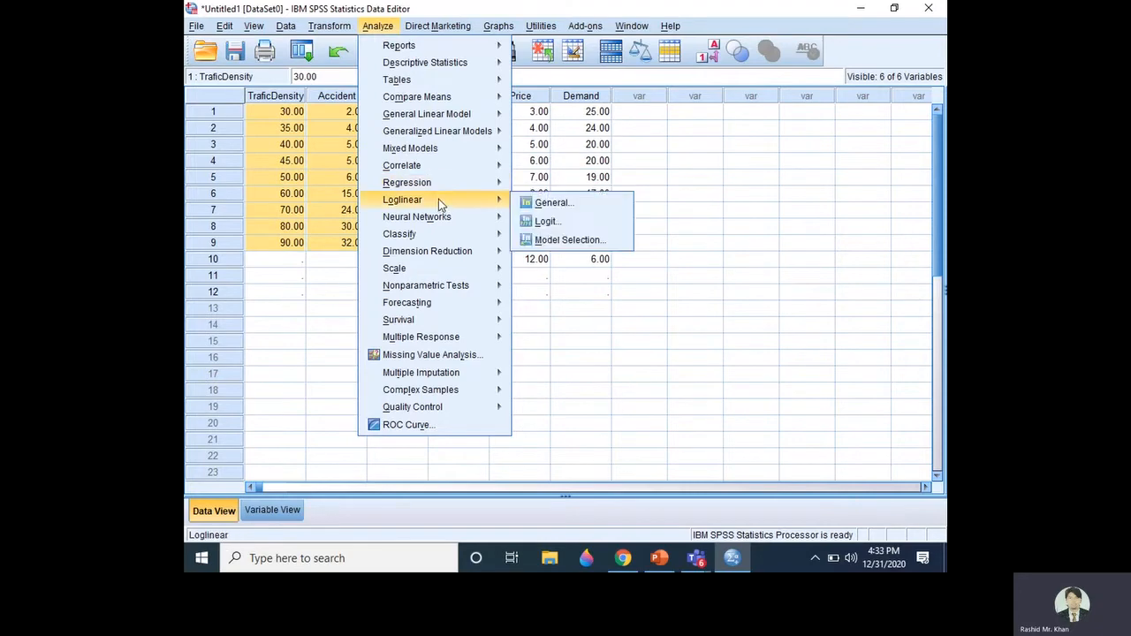
mouse_move(432, 169)
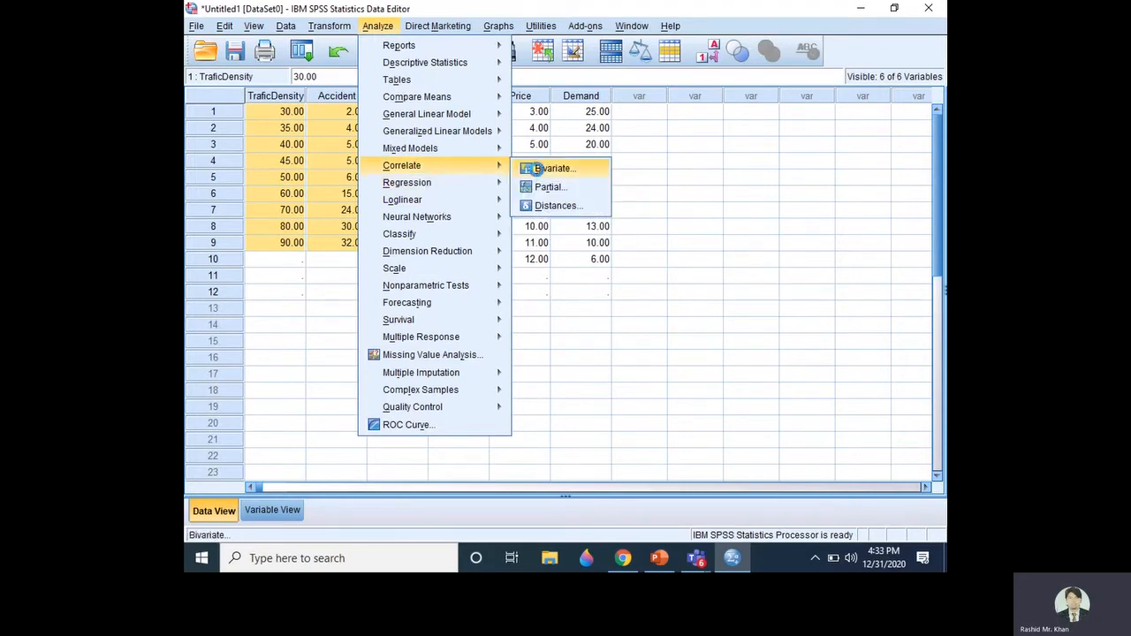
click(533, 168)
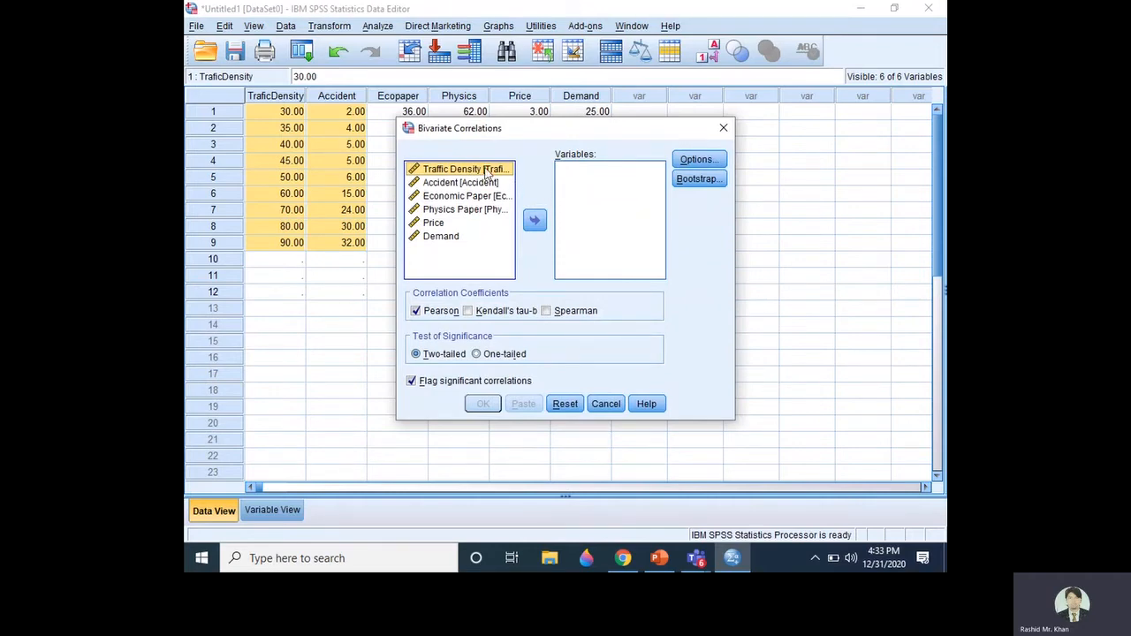
click(534, 222)
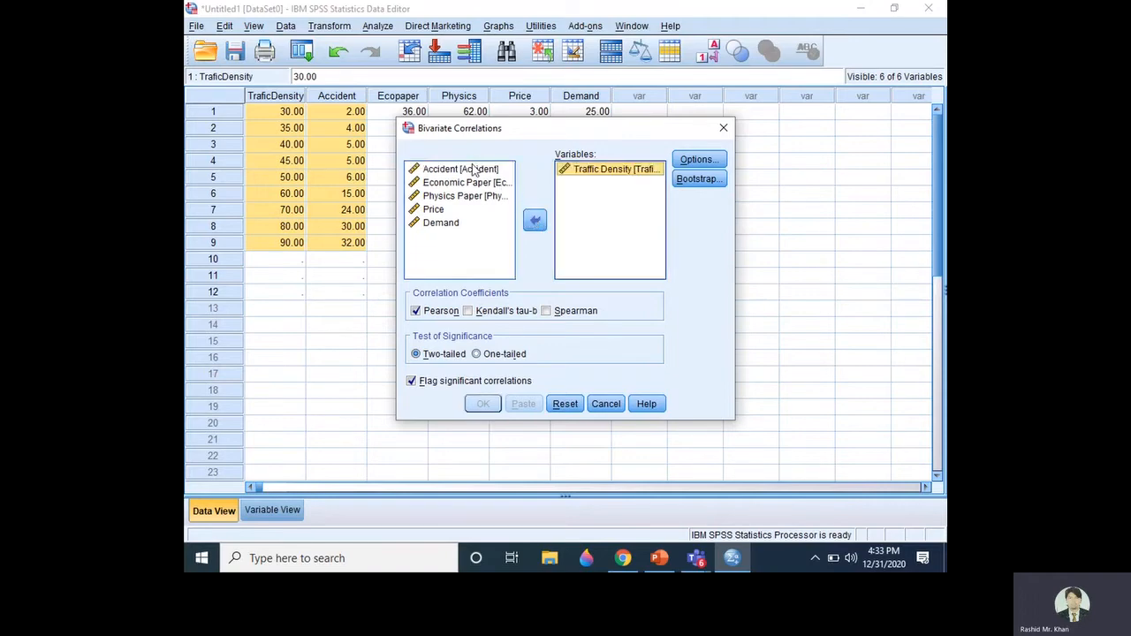
click(473, 168)
click(534, 221)
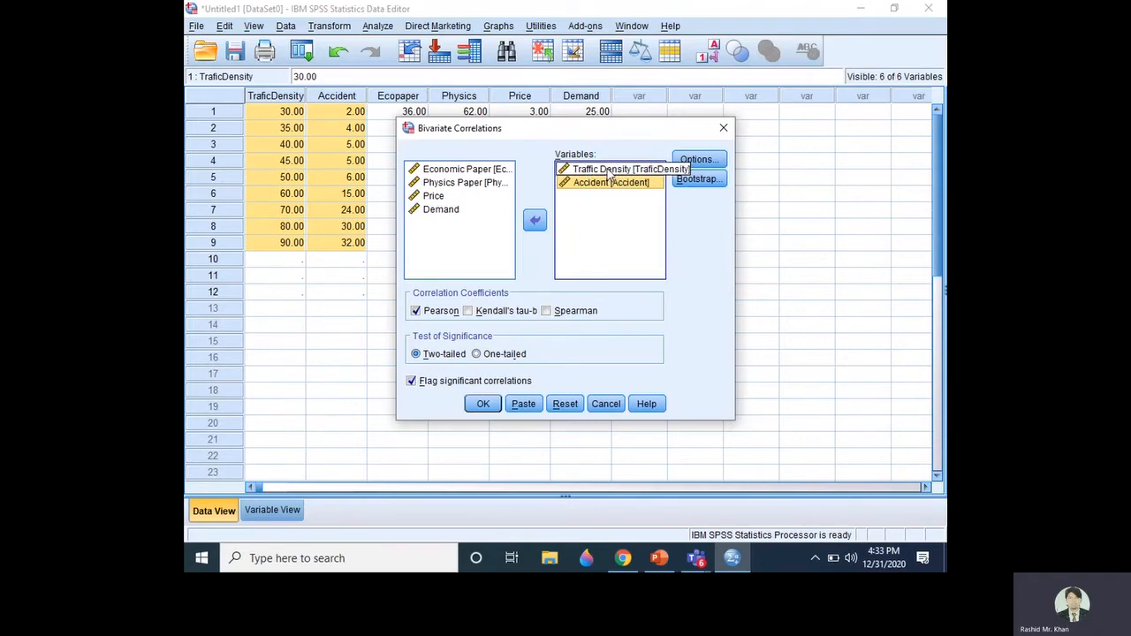
Step: Run the correlation with Pearson and Spearman coefficients, including means and standard deviations in the output
click(426, 313)
click(419, 315)
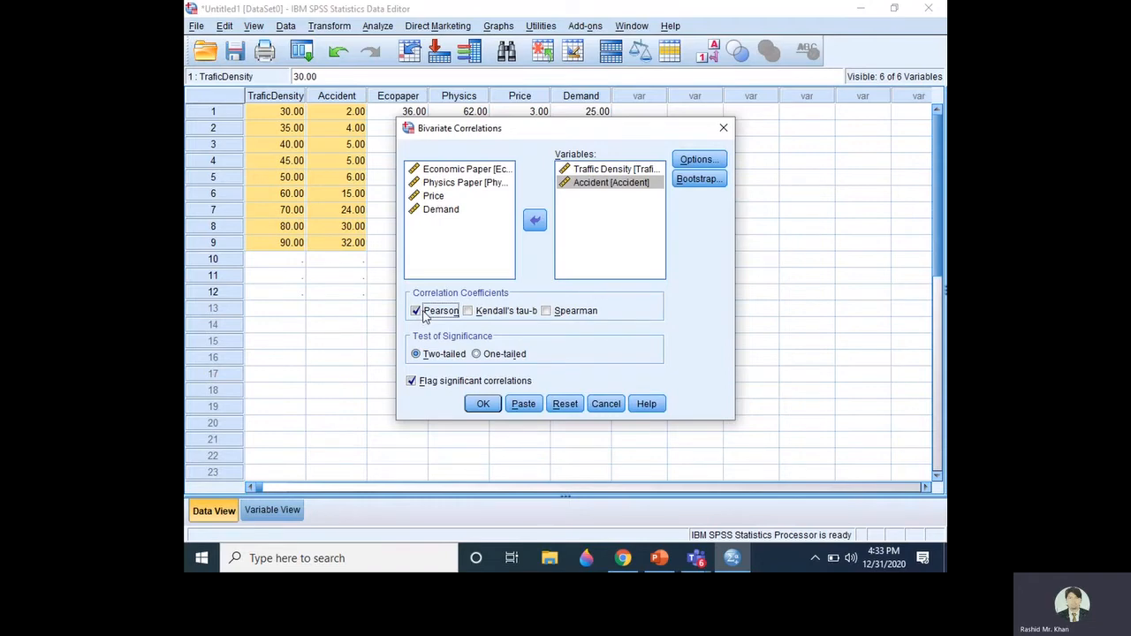
click(548, 314)
click(547, 312)
click(693, 160)
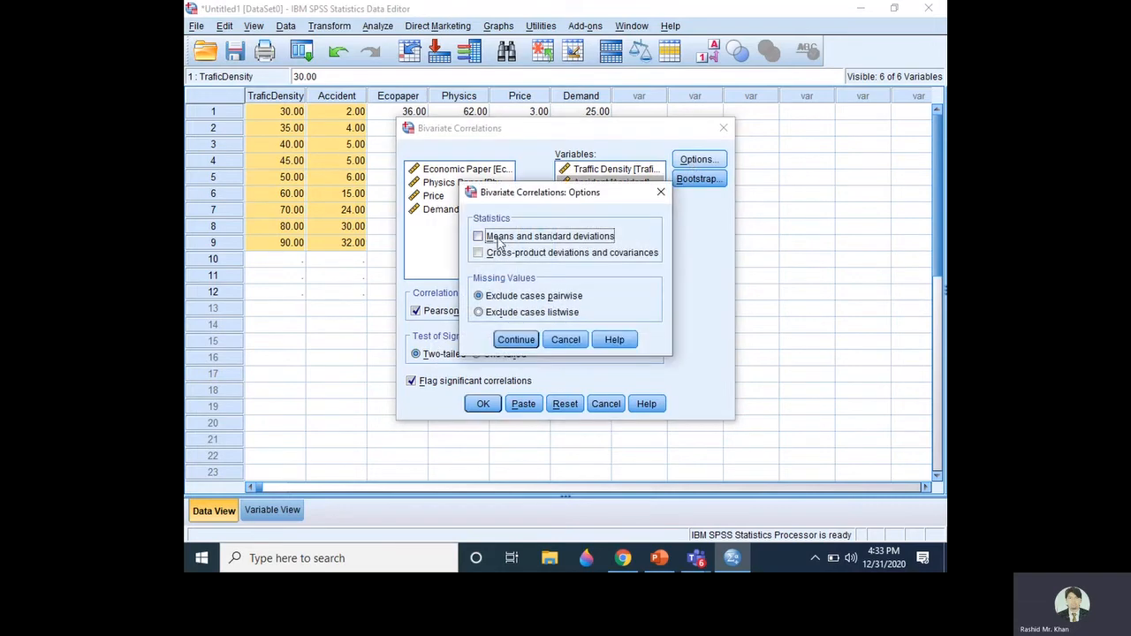
click(487, 241)
click(517, 340)
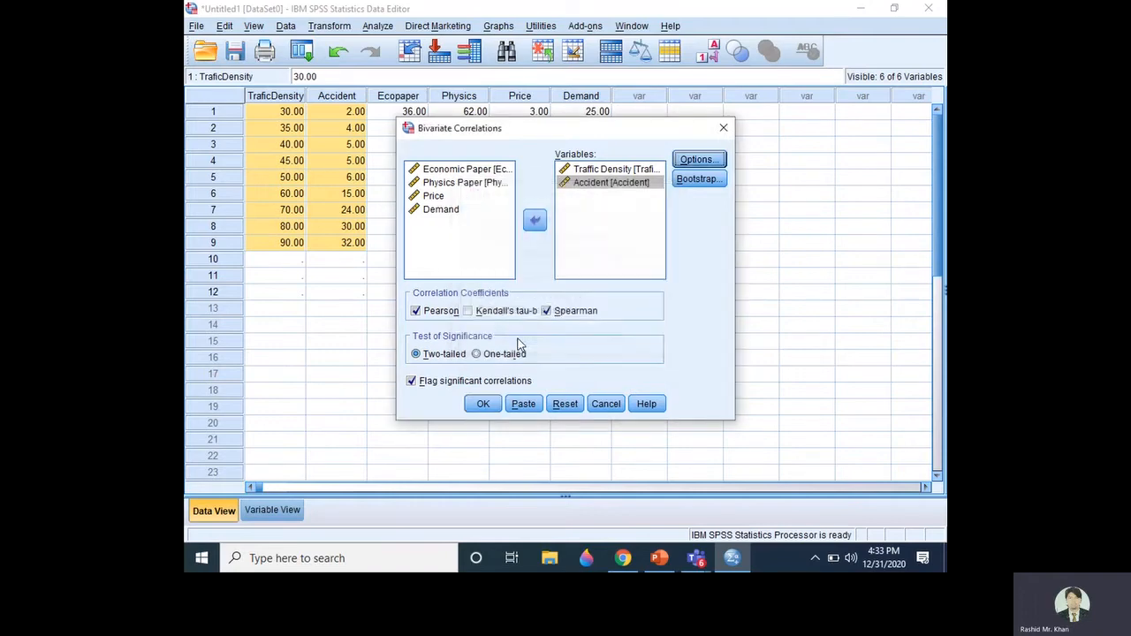
click(483, 403)
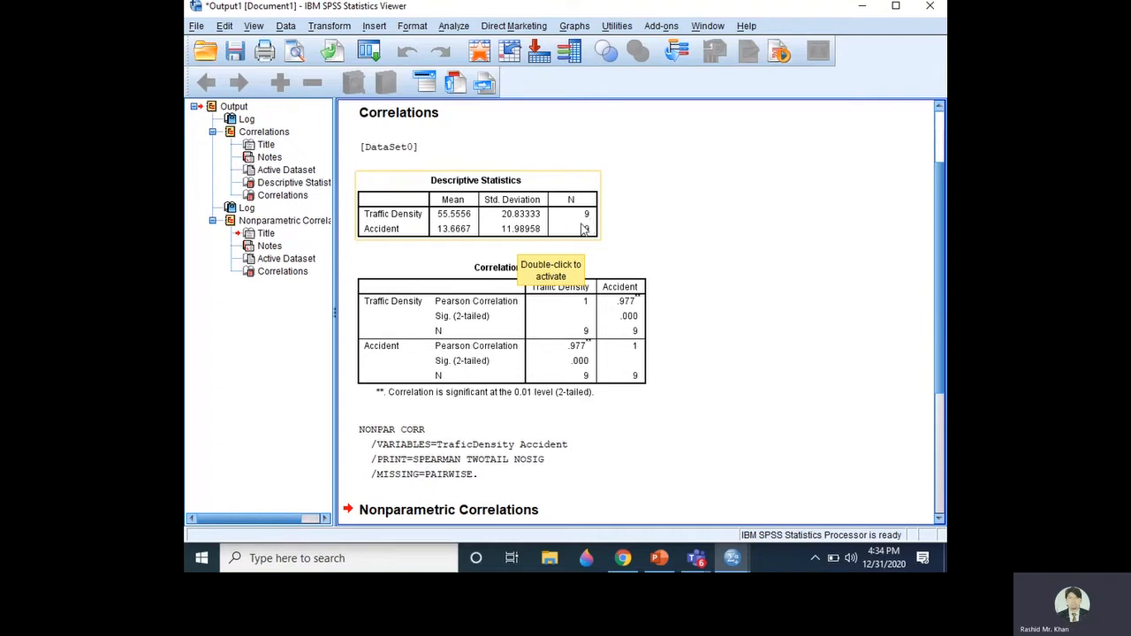
Step: Examine the descriptive statistics and the Pearson and Spearman tables for Traffic Density and Accident, and return to the data
scroll(523, 276, down, 2)
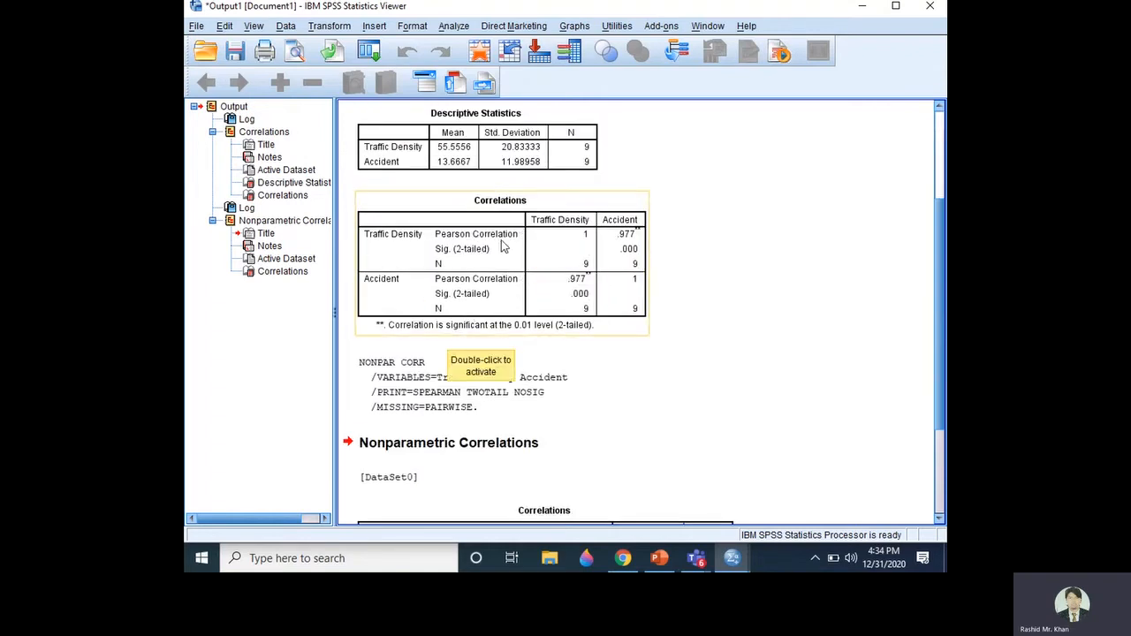
click(626, 239)
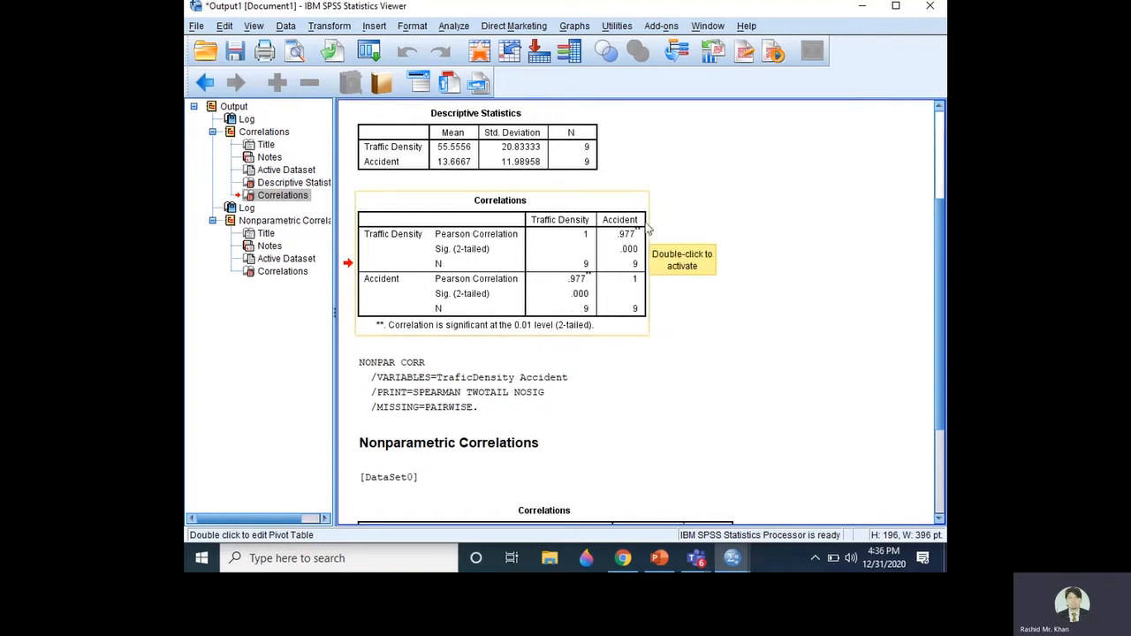
click(645, 276)
scroll(621, 280, down, 5)
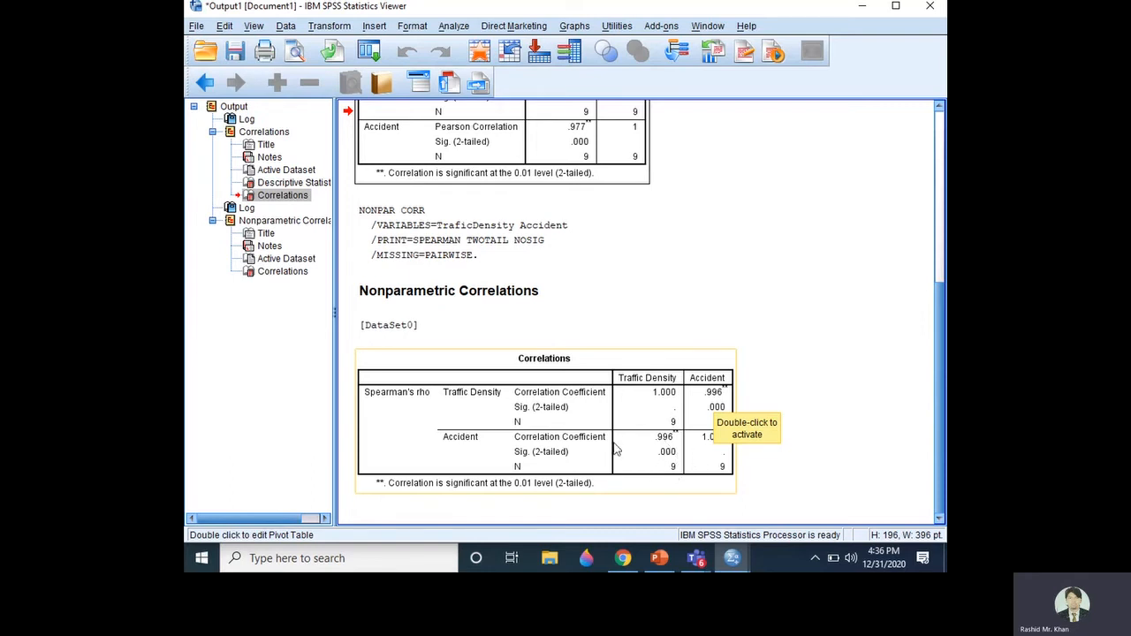
click(862, 6)
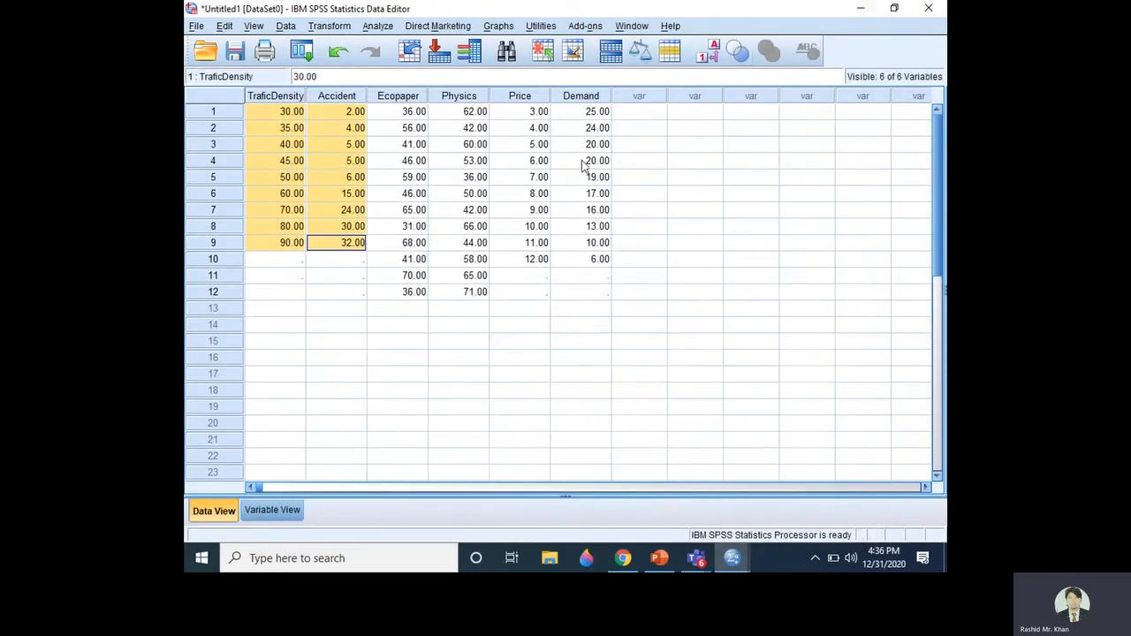
Step: Highlight the Ecopaper and Physics values, reopen the bivariate correlation and remove Traffic Density and Accident from its variables
drag(397, 111, 483, 305)
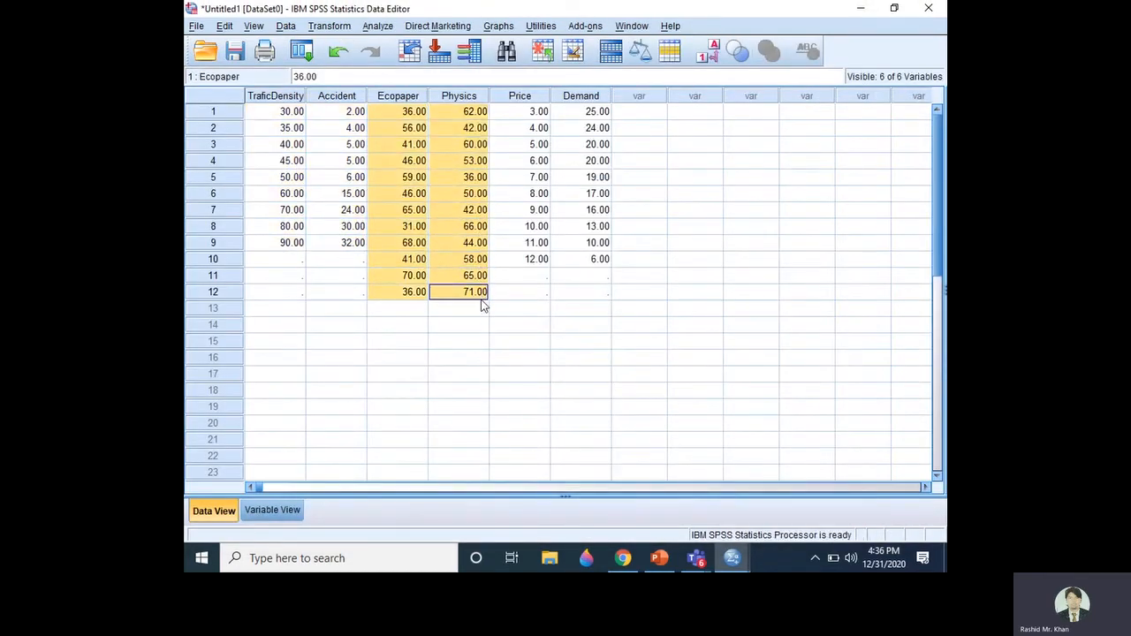
click(372, 27)
mouse_move(412, 167)
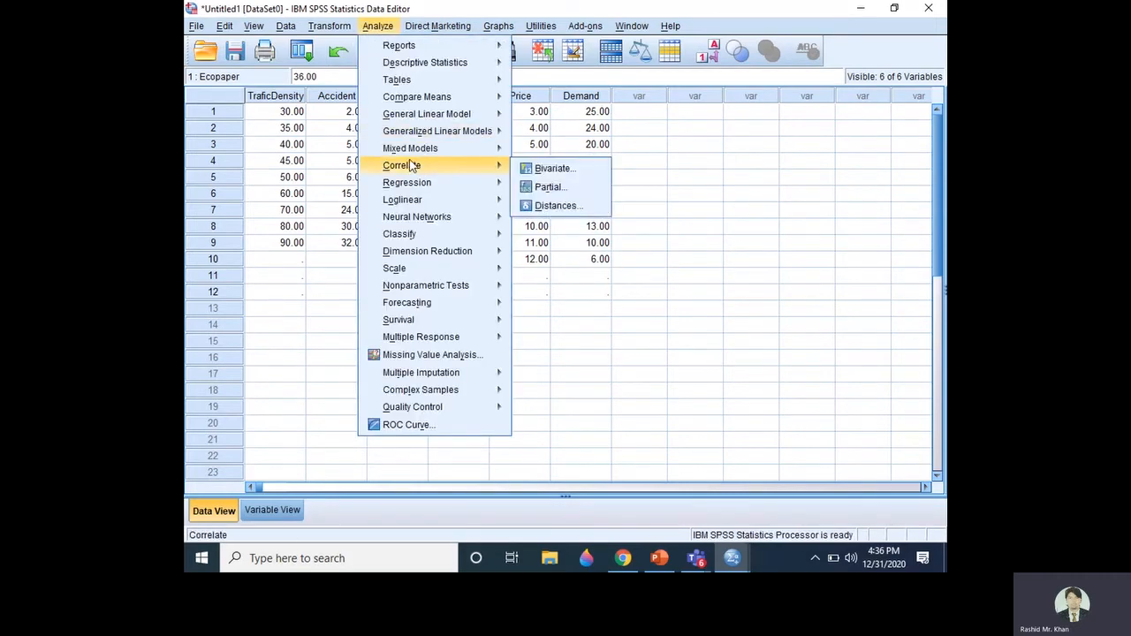
click(541, 168)
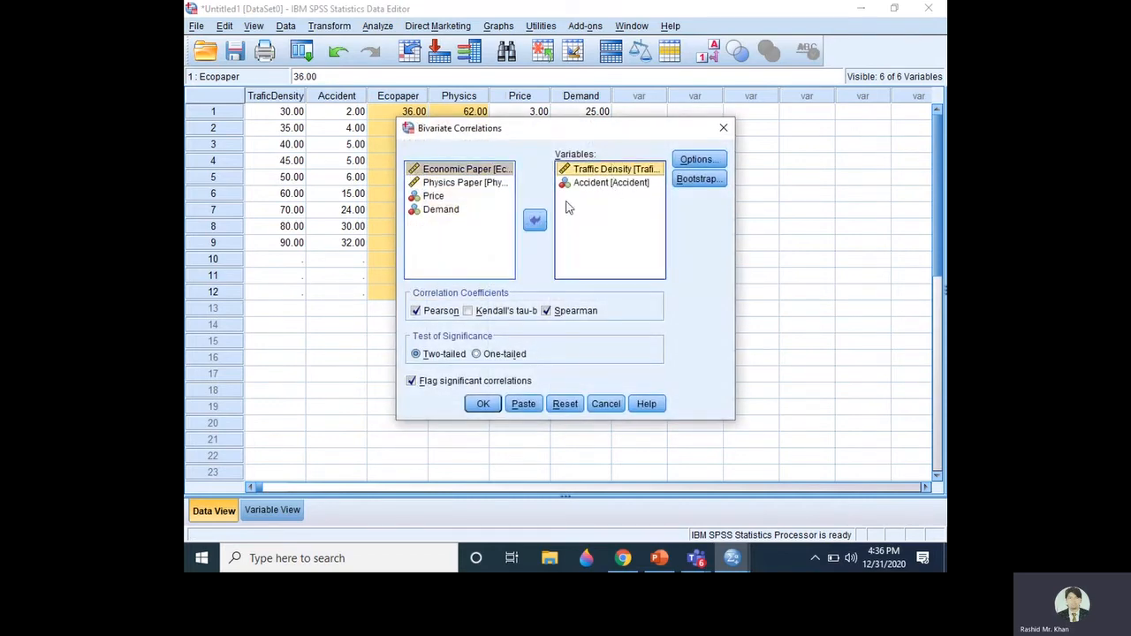
click(535, 220)
click(585, 170)
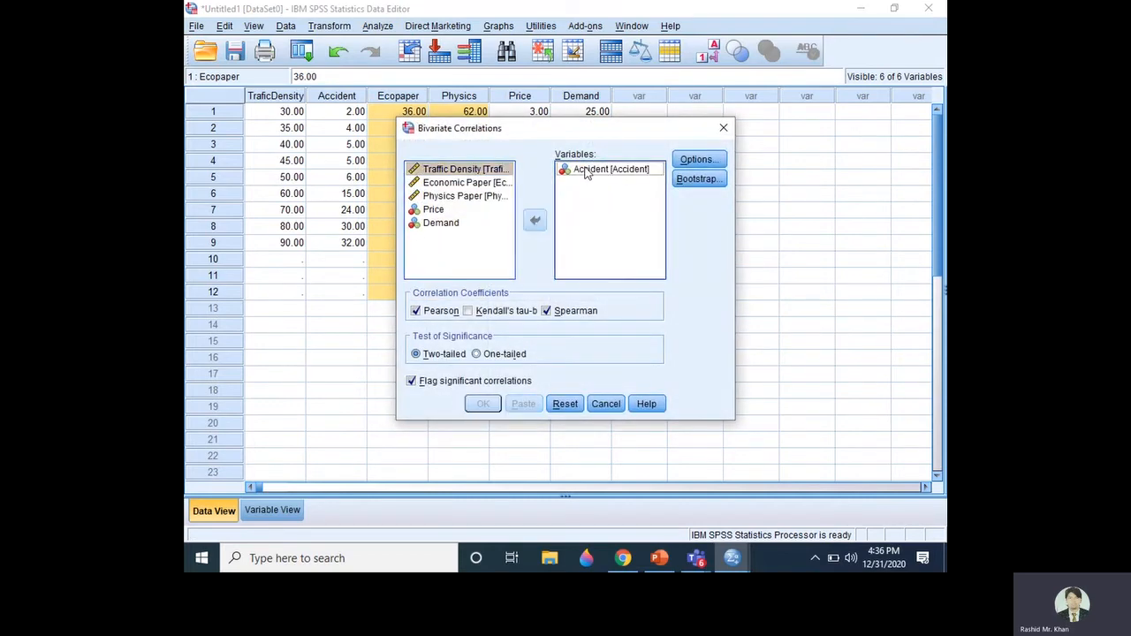
click(535, 222)
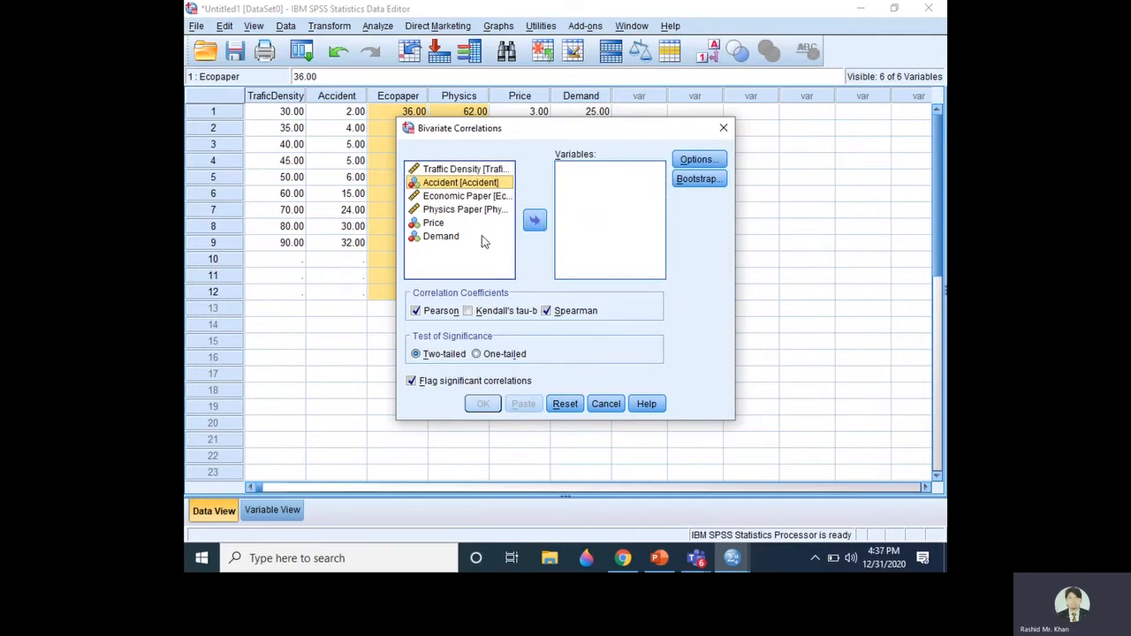
Step: Add Economic Paper and Physics Paper as the variables and run the correlation, keeping means and standard deviations included
click(444, 196)
click(534, 220)
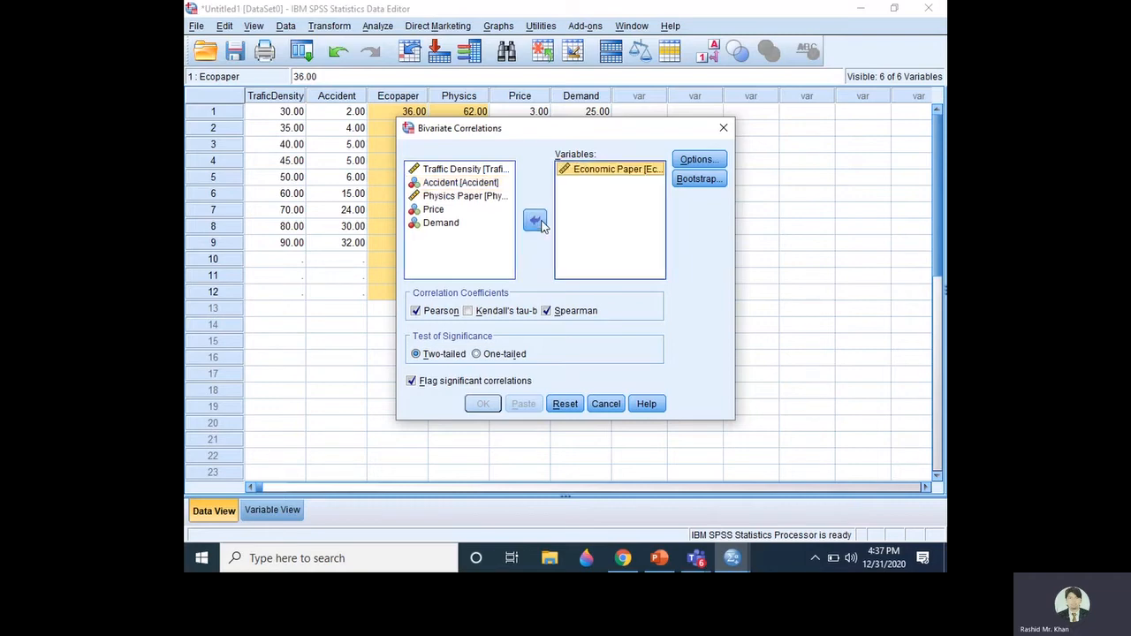
click(465, 196)
click(534, 220)
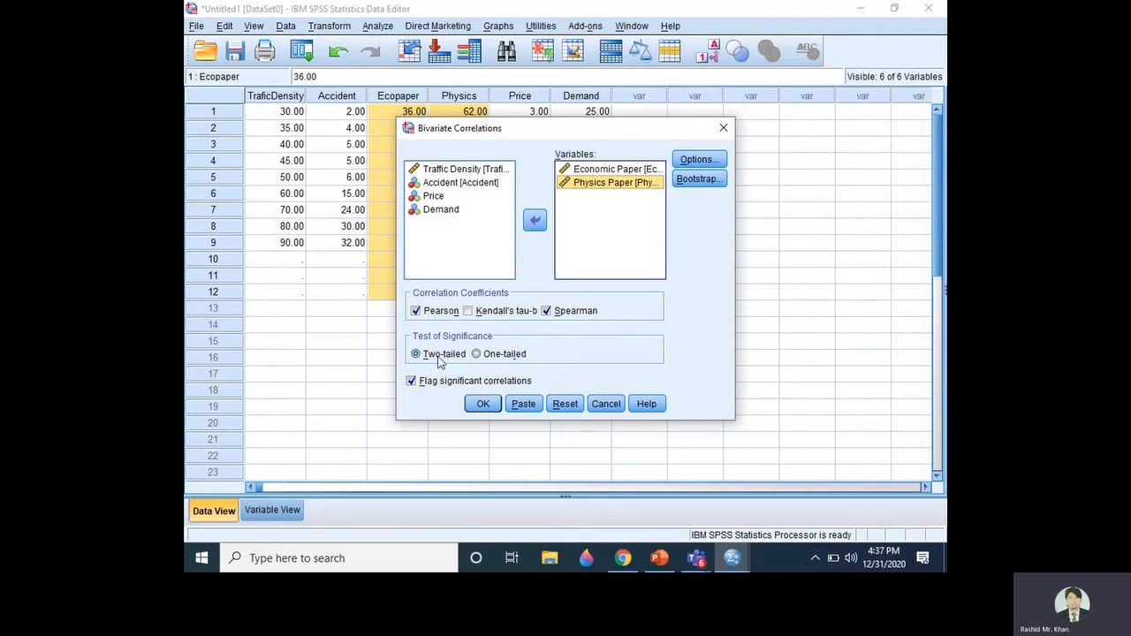
click(693, 161)
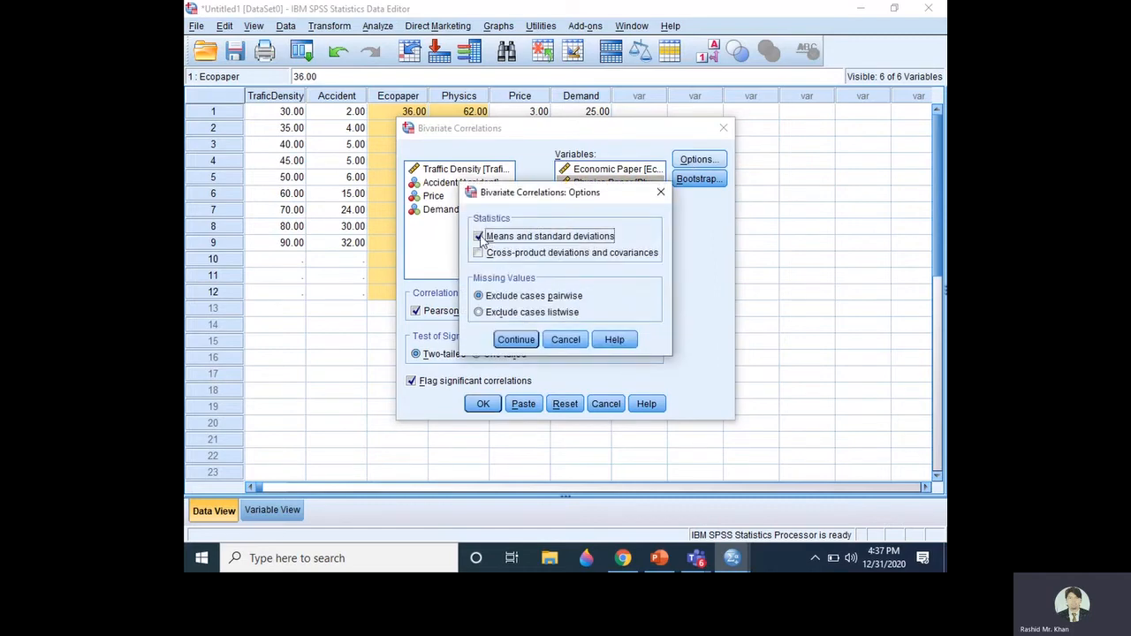
click(516, 344)
click(484, 404)
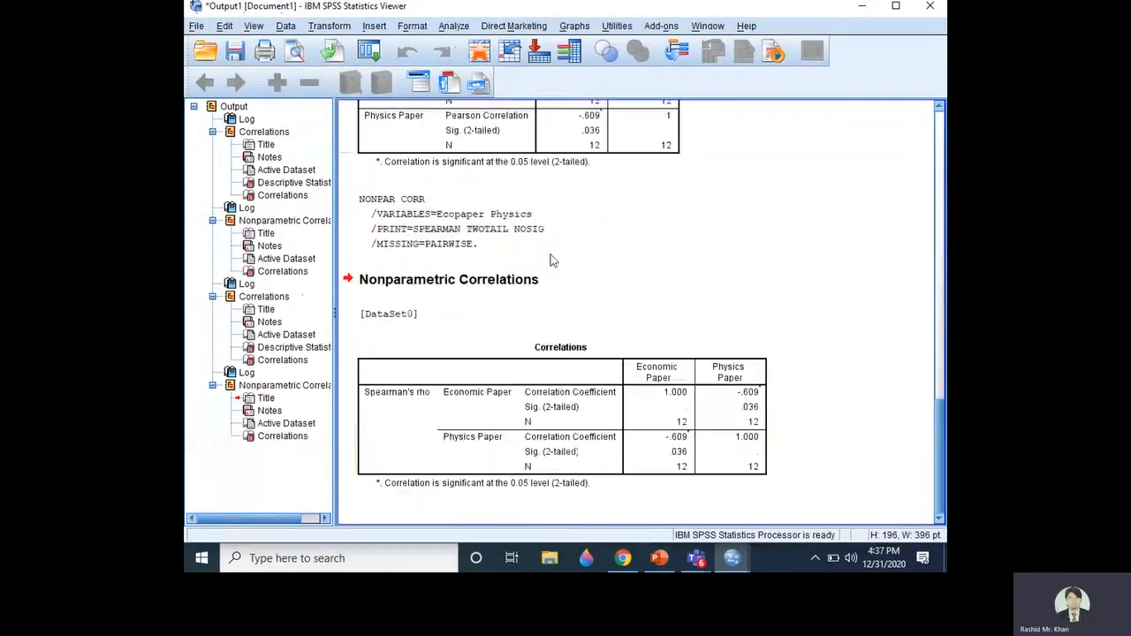
Step: Examine the descriptive statistics and the Pearson and Spearman tables for Economic Paper and Physics Paper, and return to the data
click(398, 227)
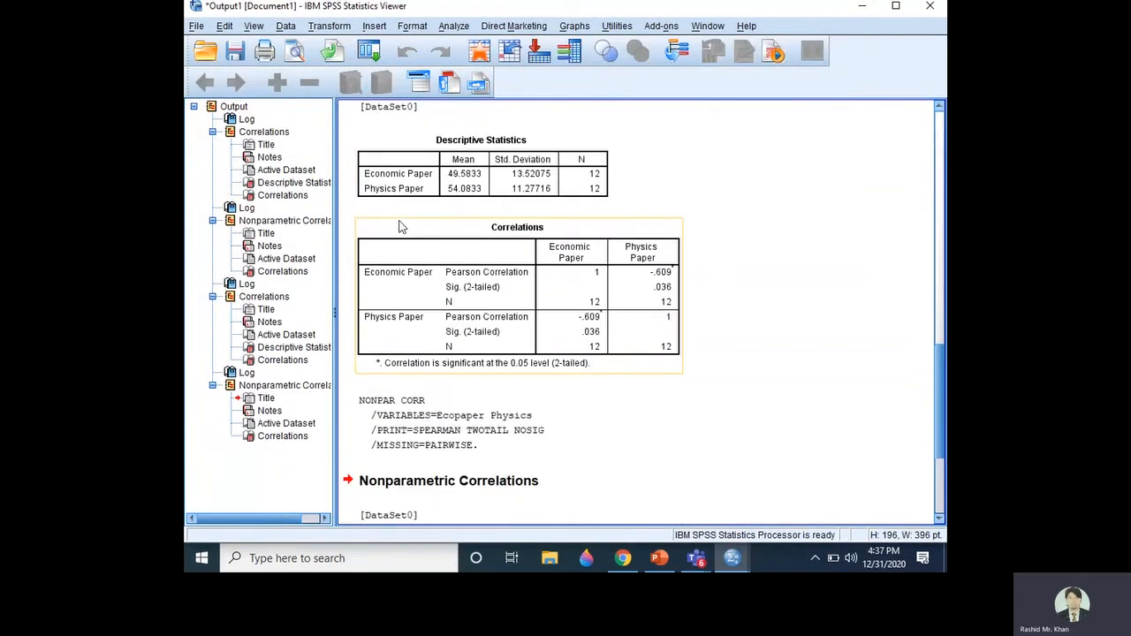
scroll(399, 227, up, 1)
click(399, 228)
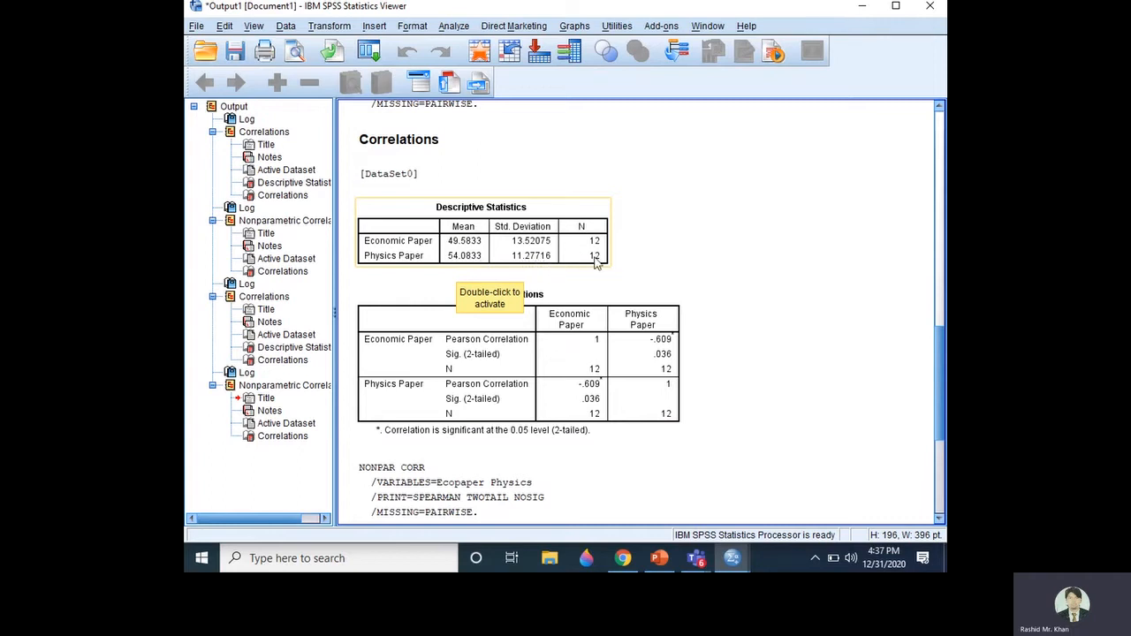
scroll(542, 283, down, 2)
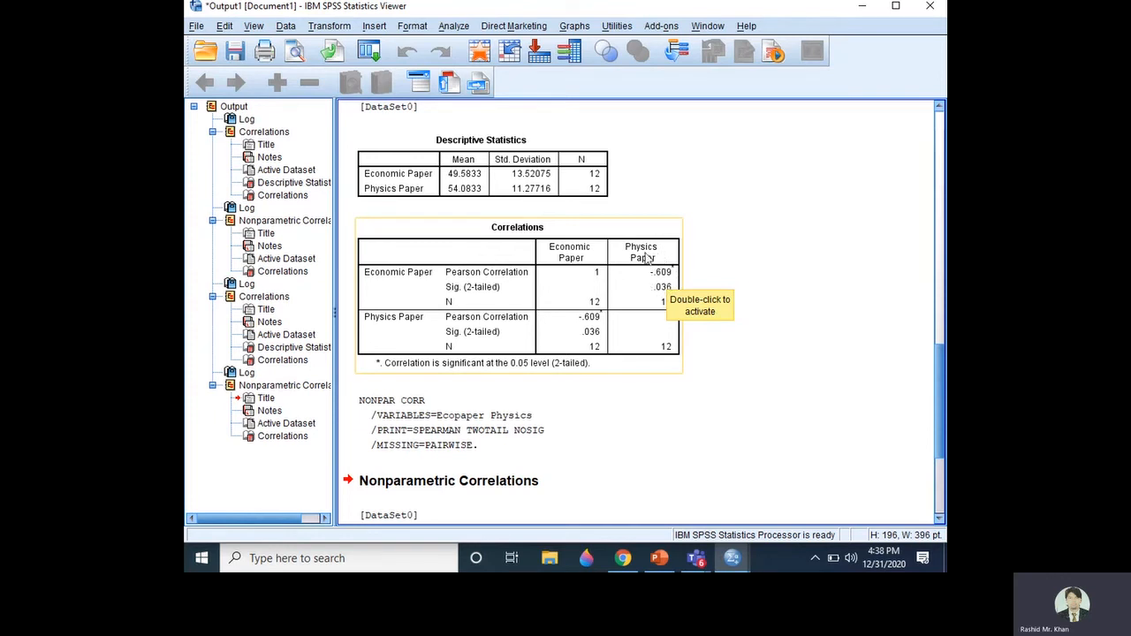
click(651, 287)
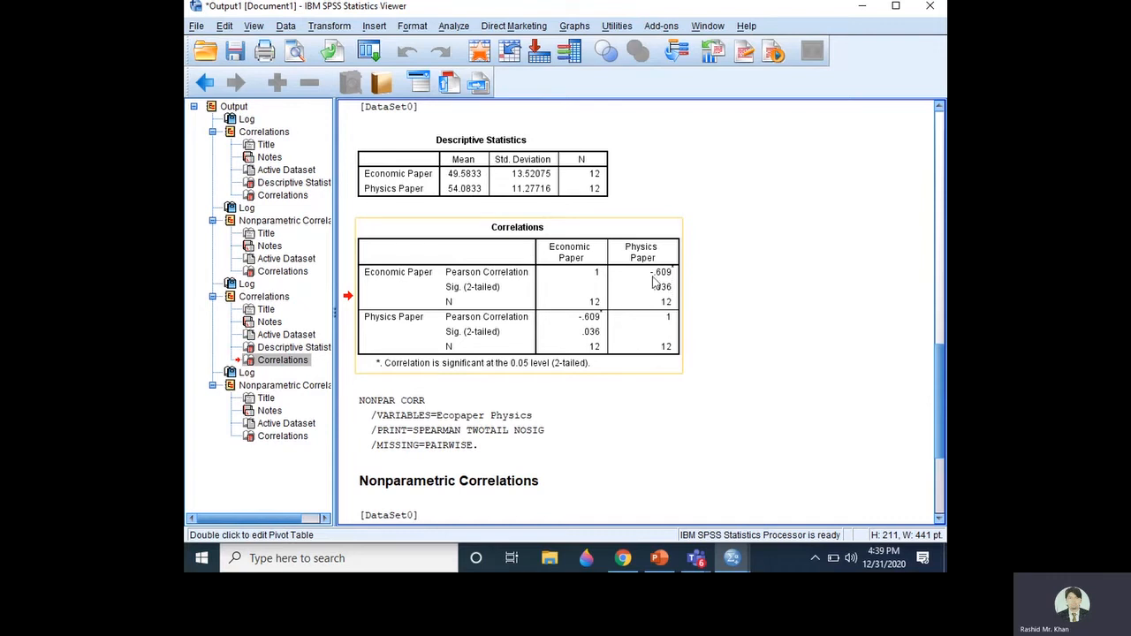
scroll(653, 281, down, 4)
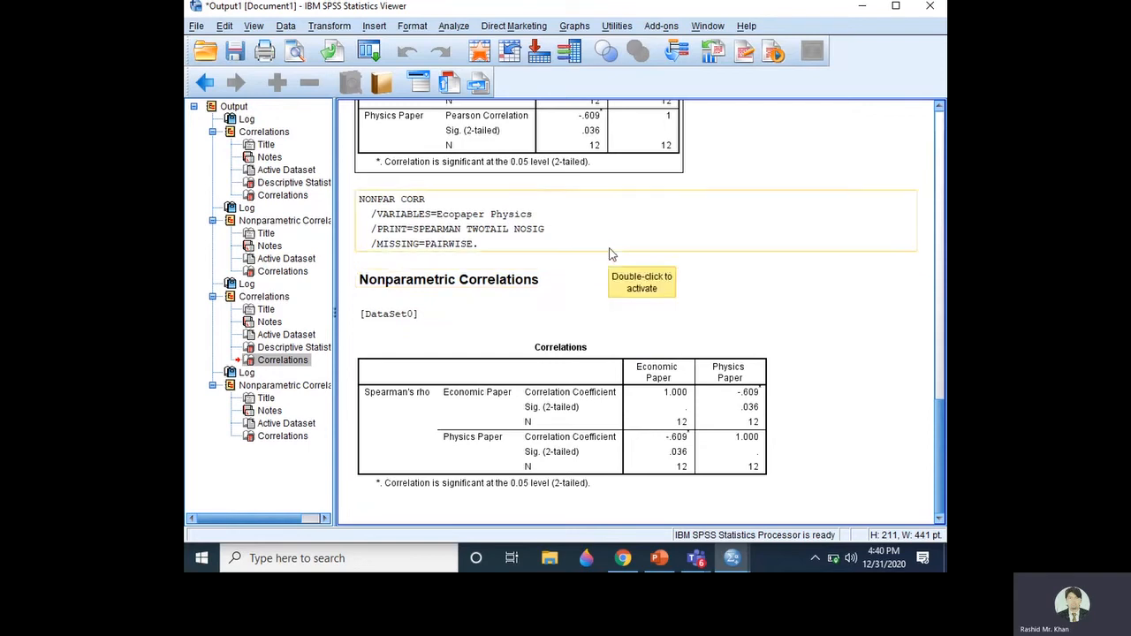
click(859, 8)
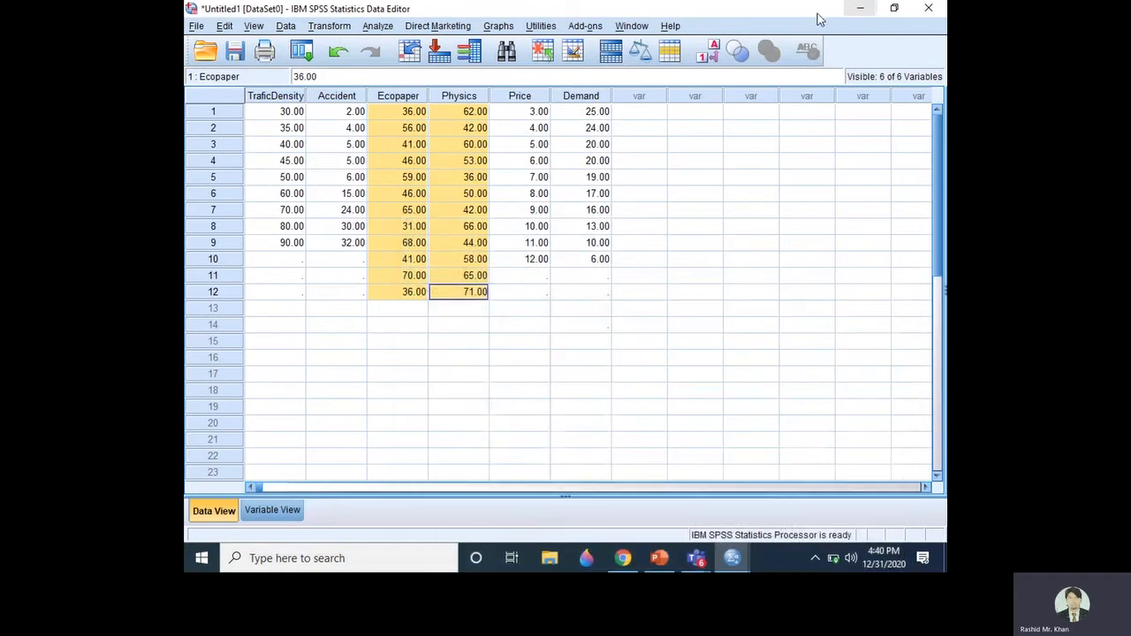
Step: Highlight the Price and Demand values, reopen the bivariate correlation and remove Economic Paper and Physics Paper from its variables
click(522, 117)
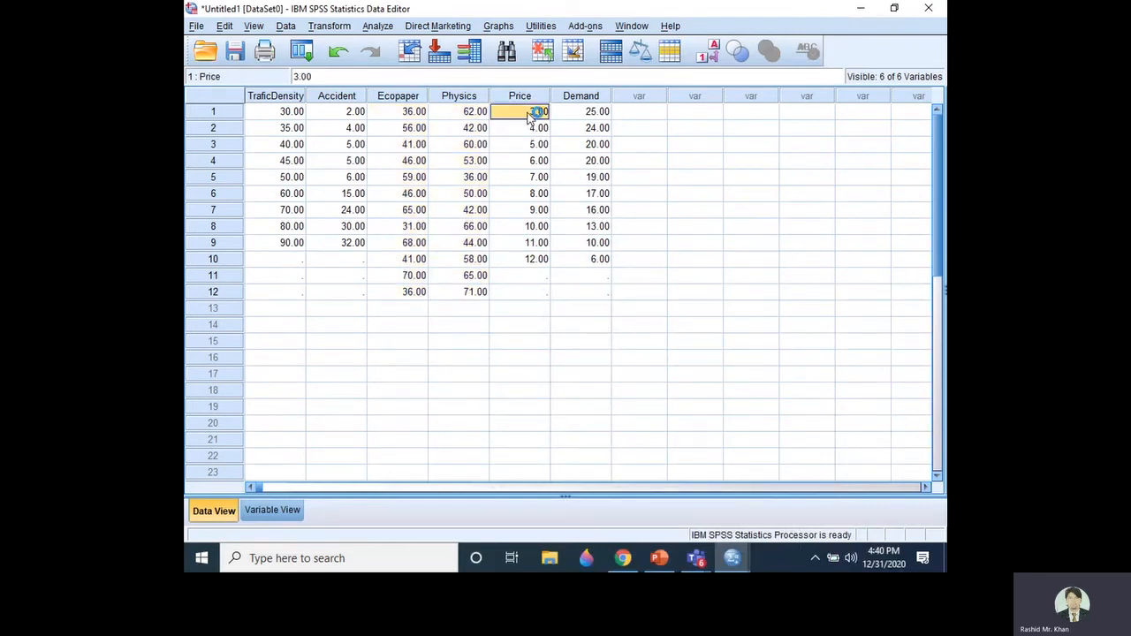
drag(535, 118, 599, 260)
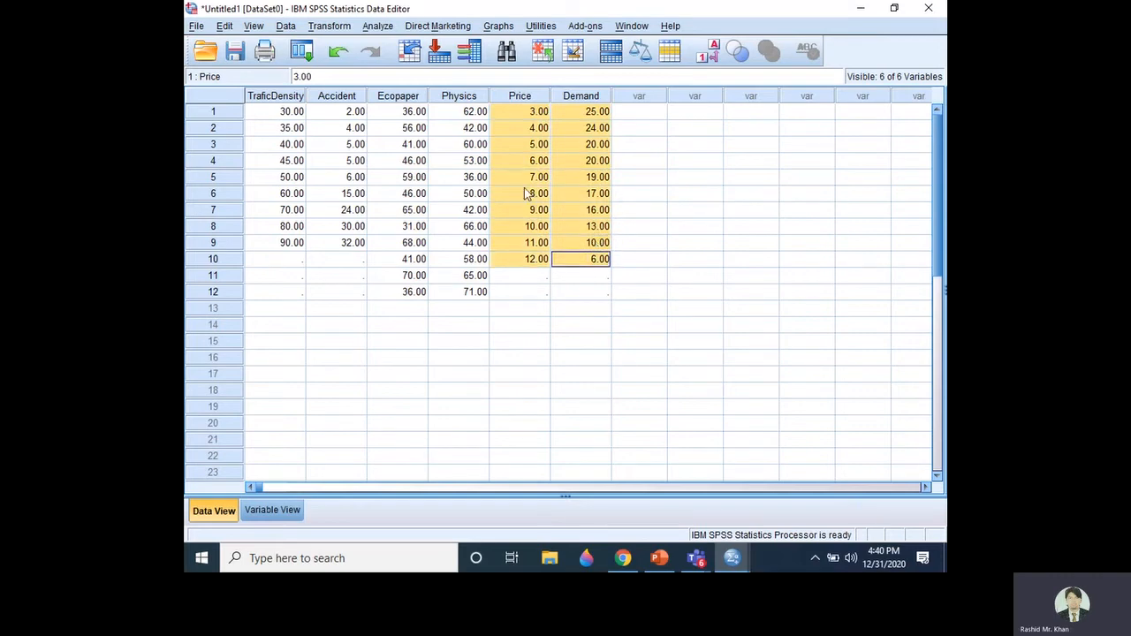
click(378, 26)
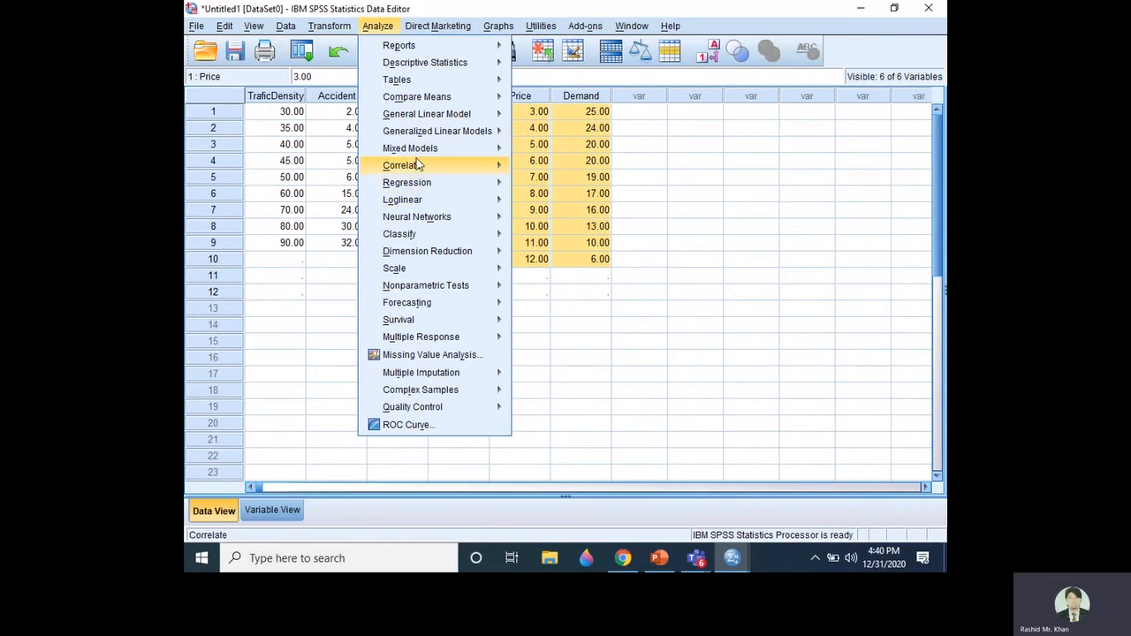
mouse_move(444, 238)
mouse_move(427, 166)
click(537, 174)
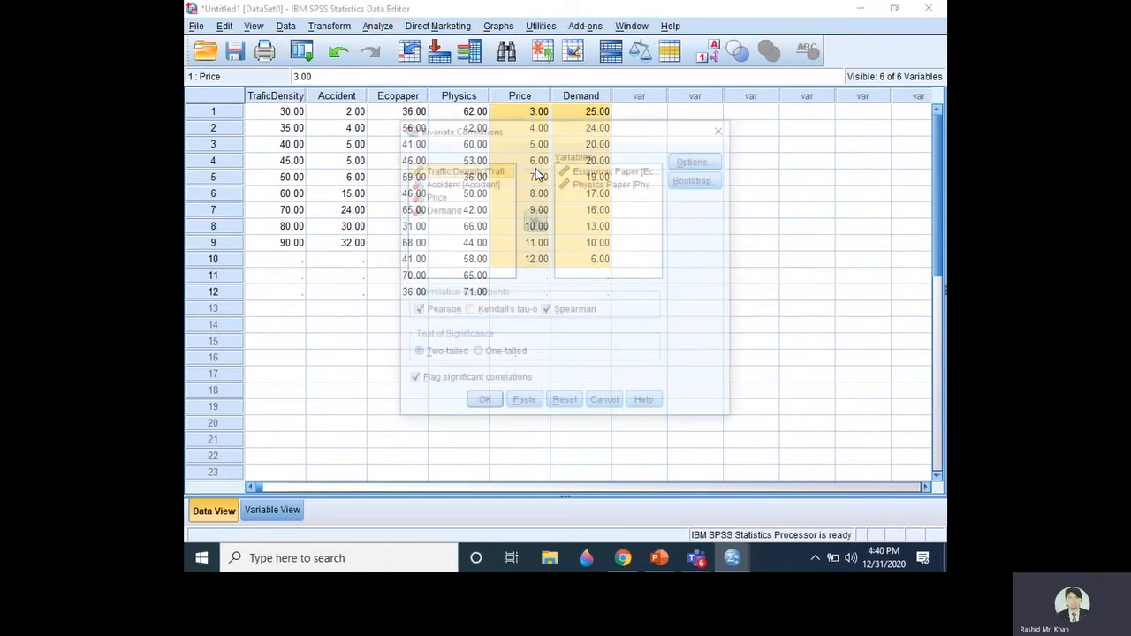
click(536, 220)
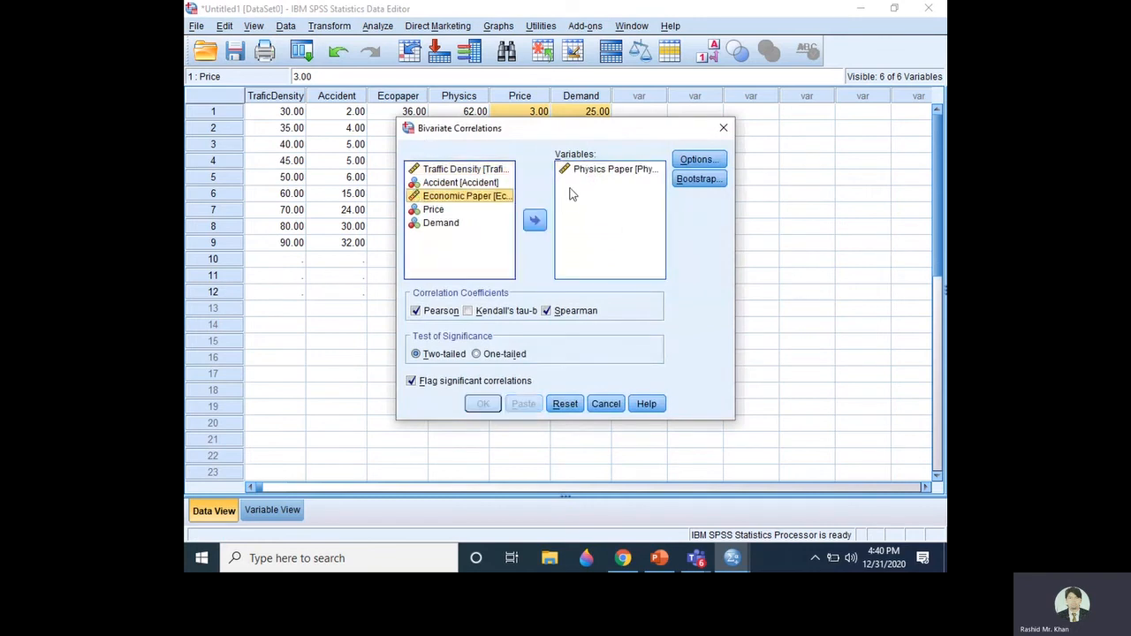
click(578, 170)
click(536, 221)
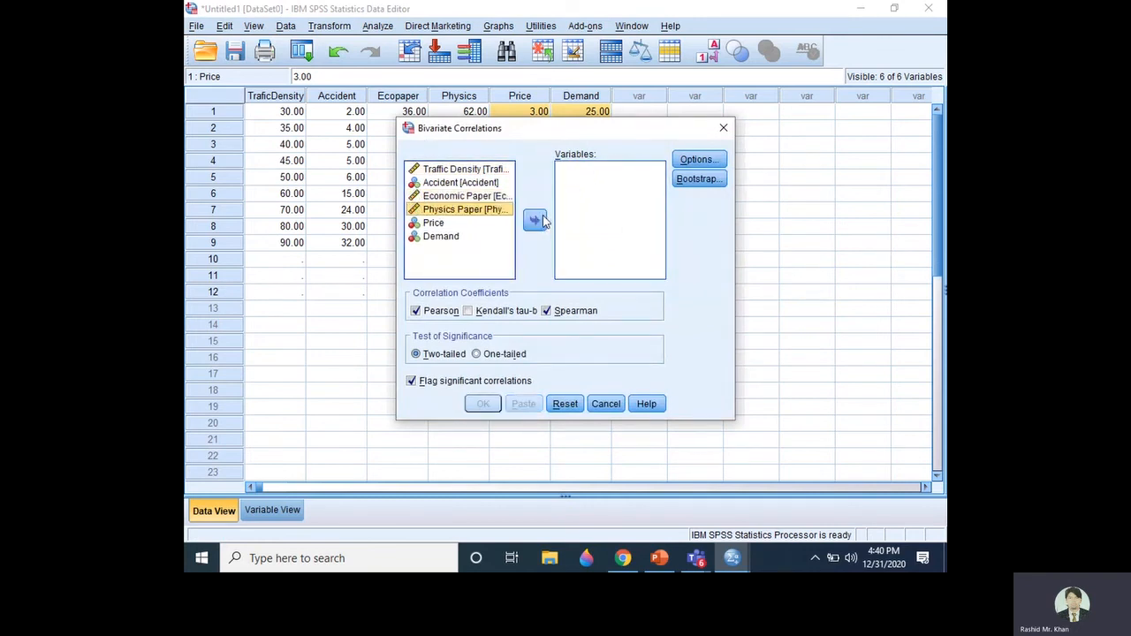
Step: Add Price and Demand as the variables and run the Pearson and Spearman correlations, keeping means and standard deviations included
click(440, 224)
click(534, 221)
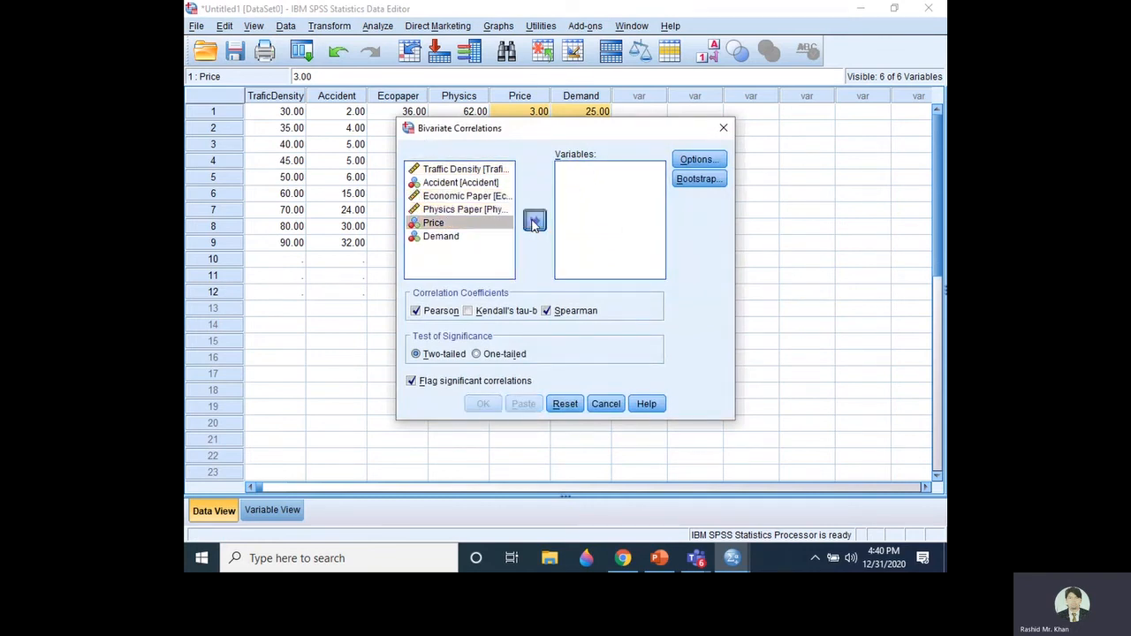
click(449, 223)
click(534, 221)
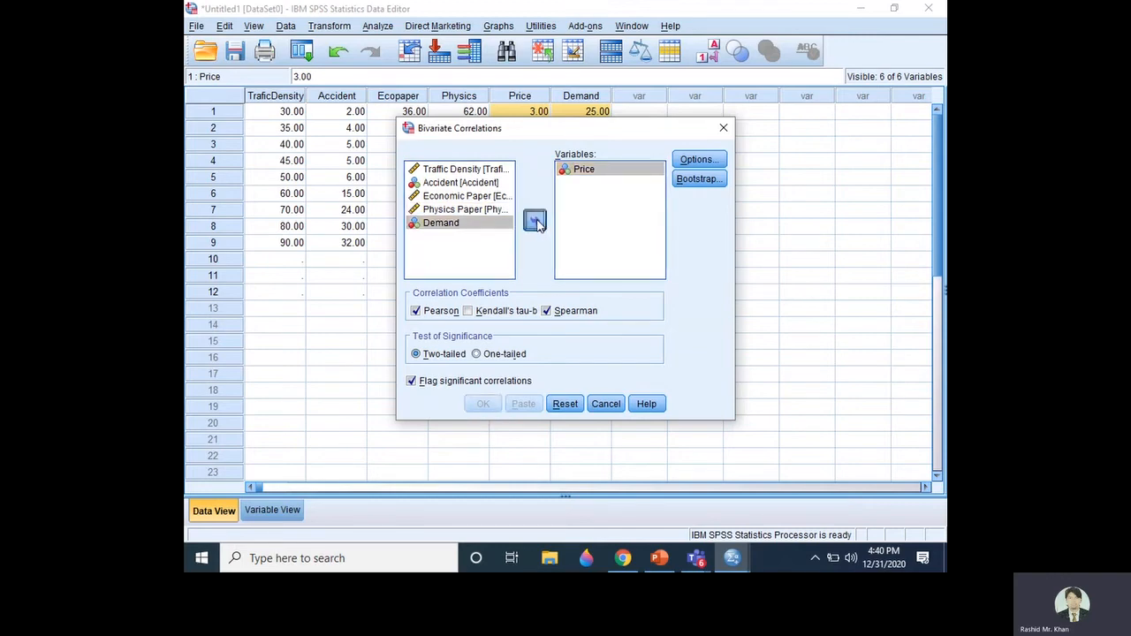
click(698, 161)
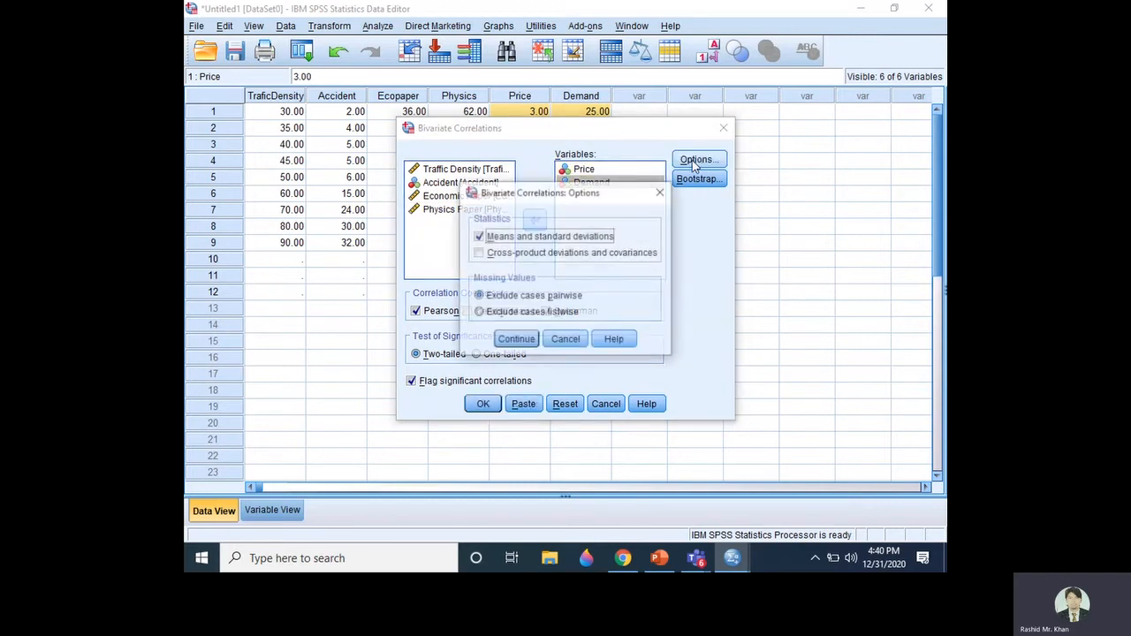
click(530, 236)
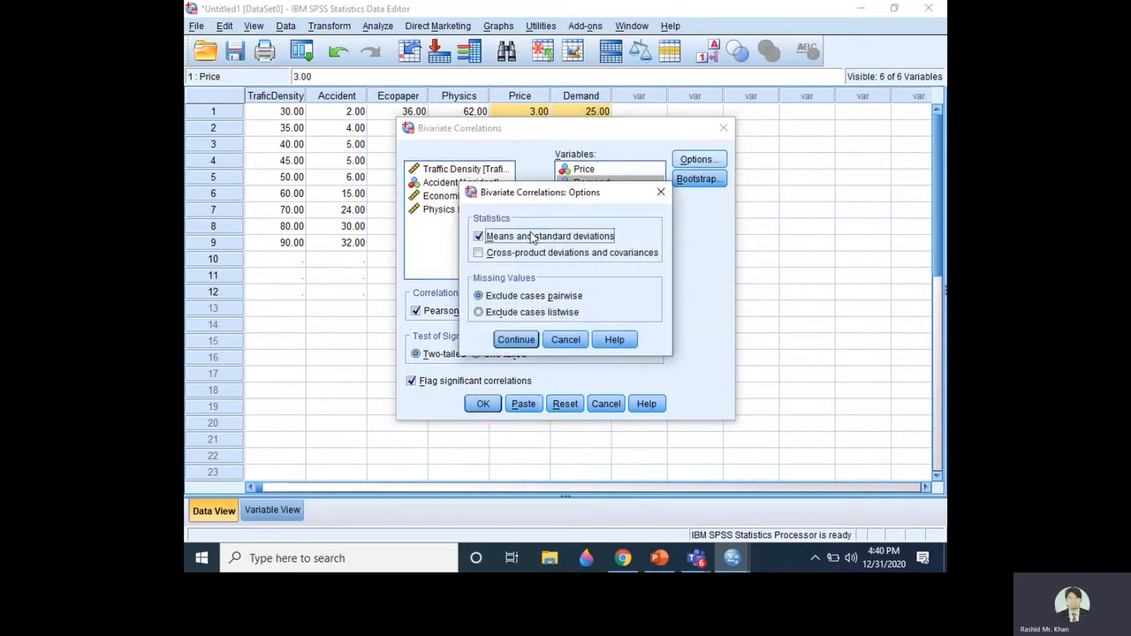
click(516, 339)
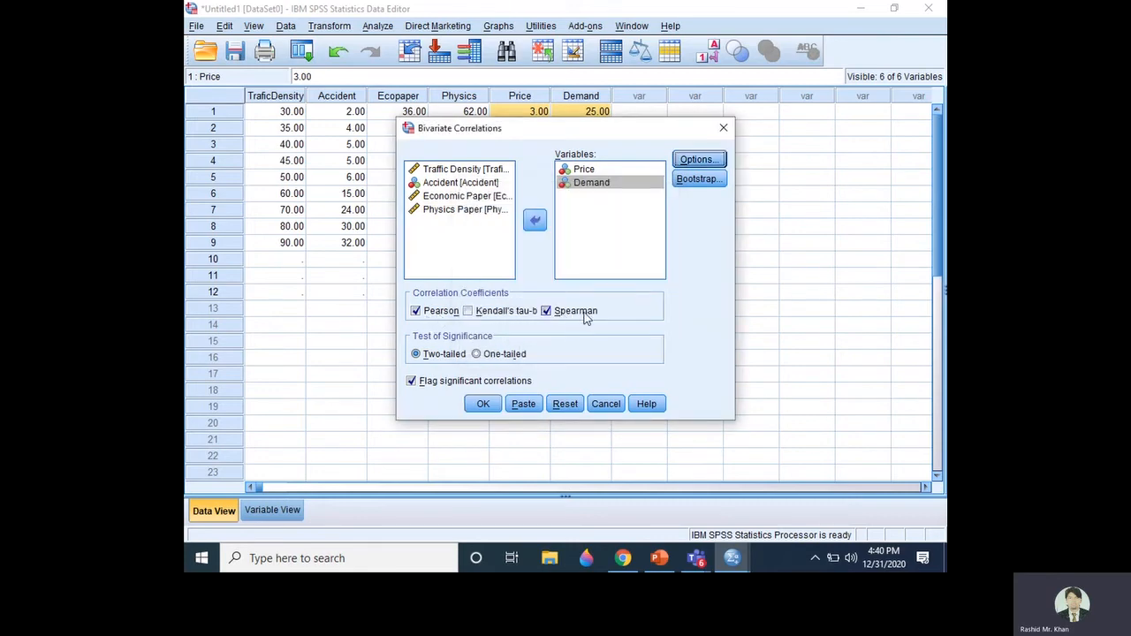
click(477, 405)
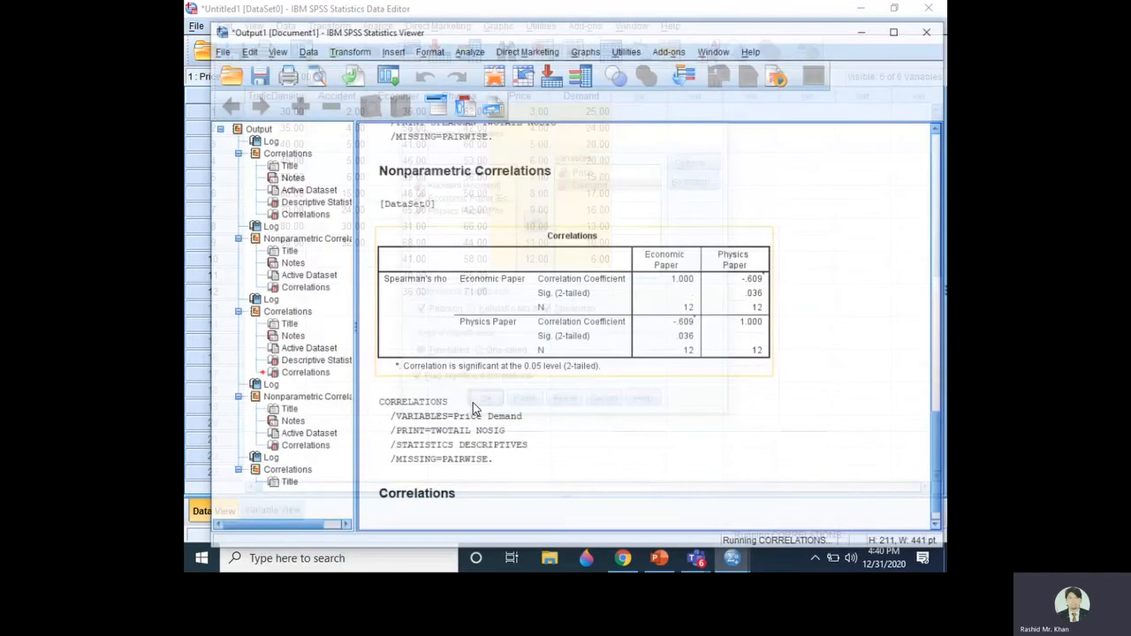
Step: Examine the descriptive statistics and the Pearson and Spearman tables for Price and Demand, and return to the data
scroll(477, 281, up, 3)
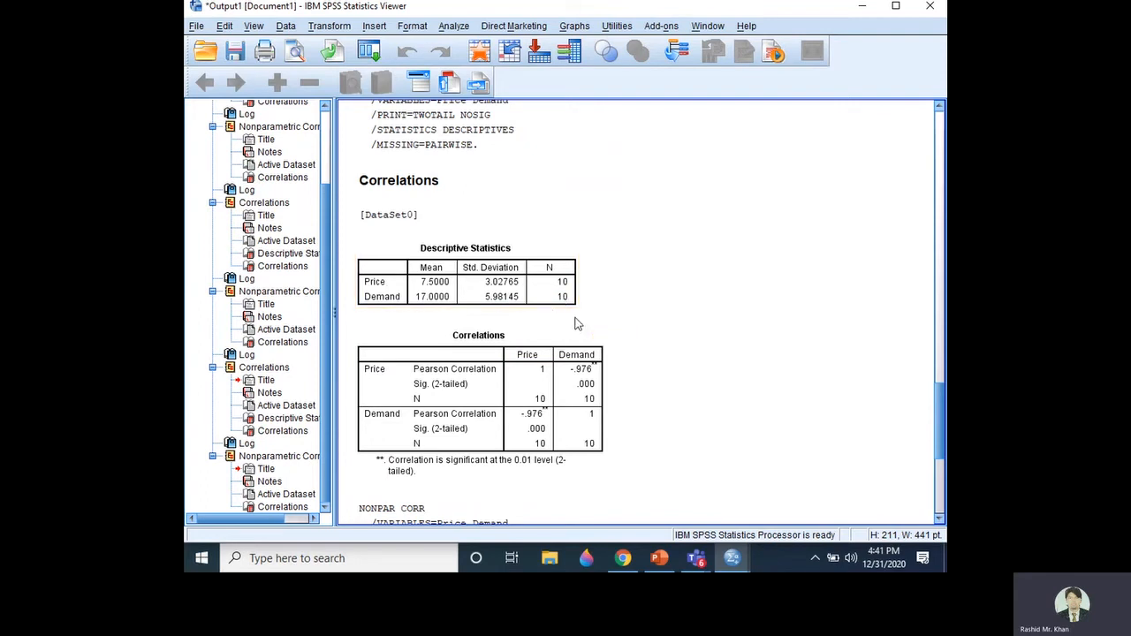
scroll(643, 292, down, 1)
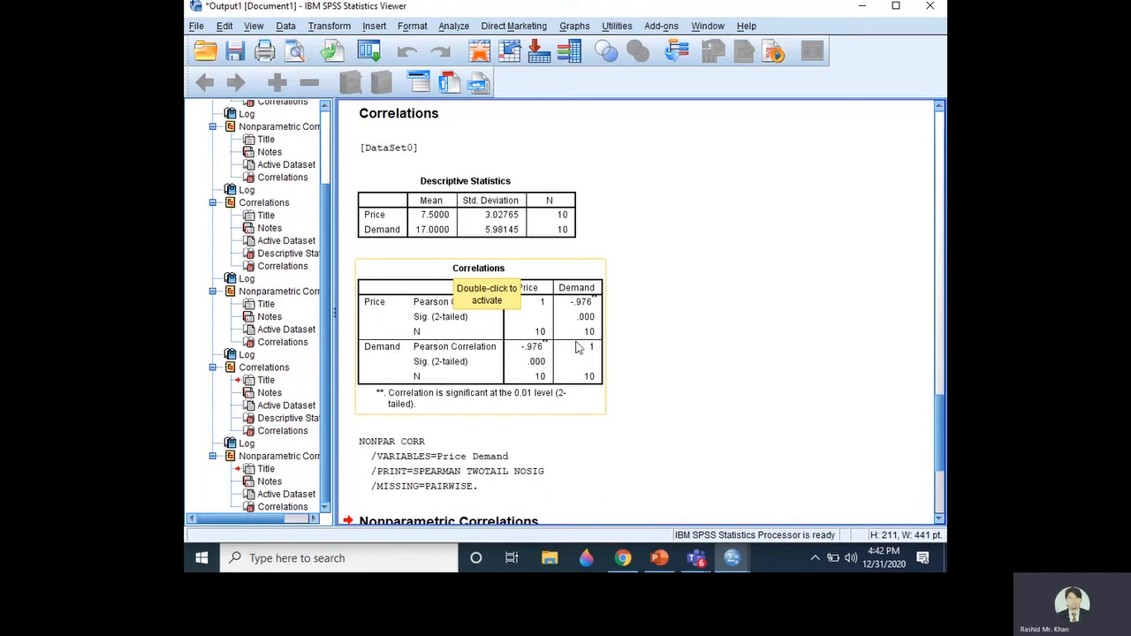
scroll(576, 341, down, 2)
scroll(576, 340, down, 5)
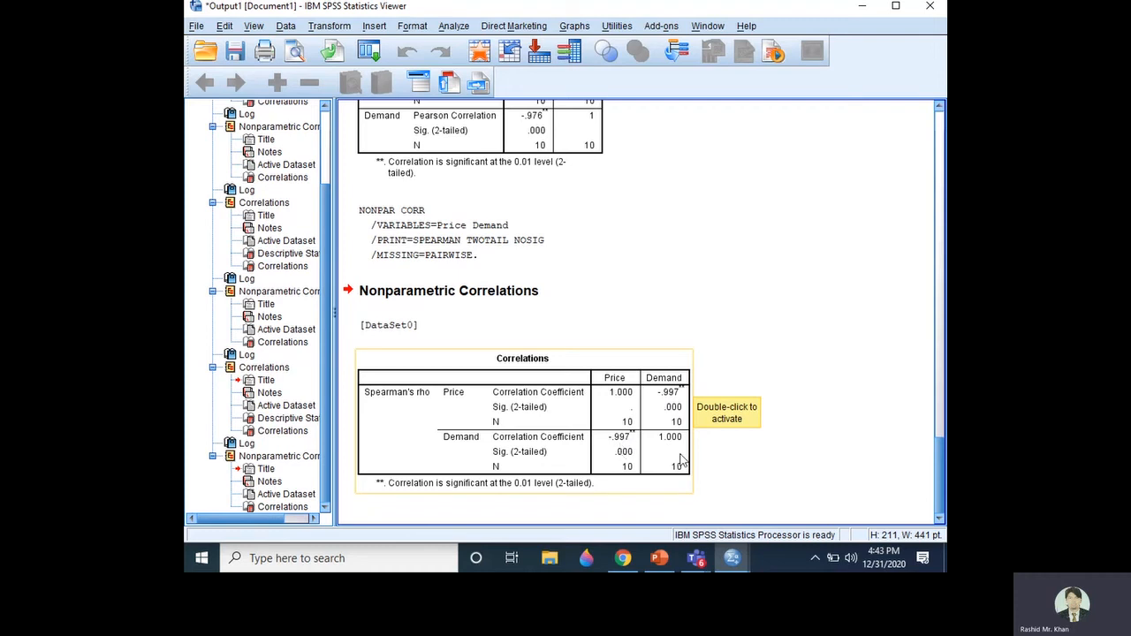
scroll(616, 386, up, 5)
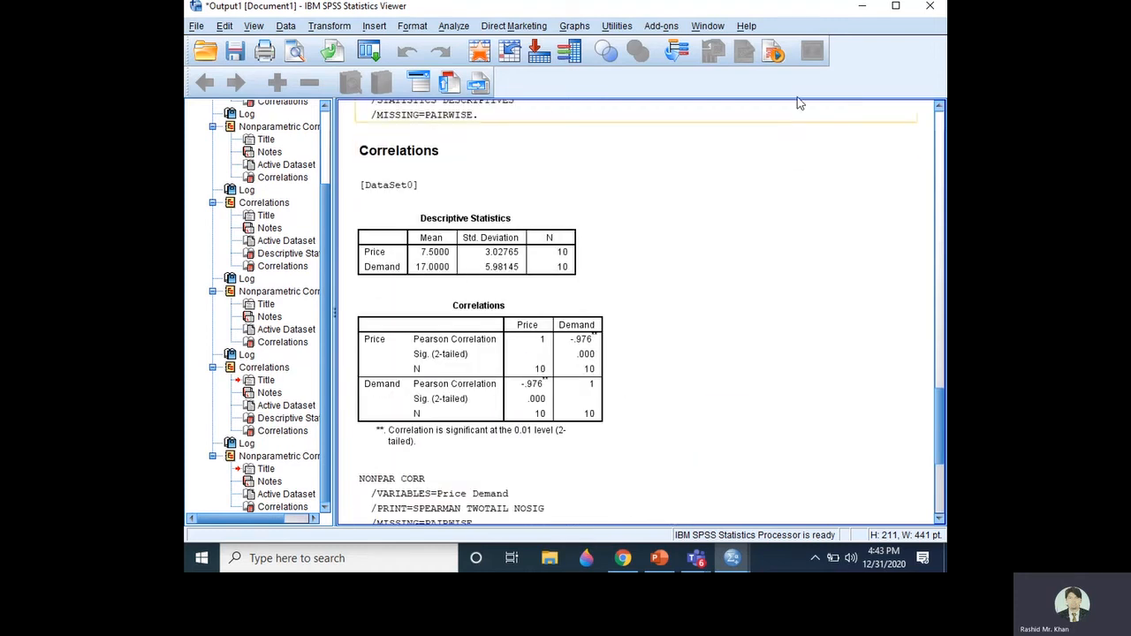
click(866, 7)
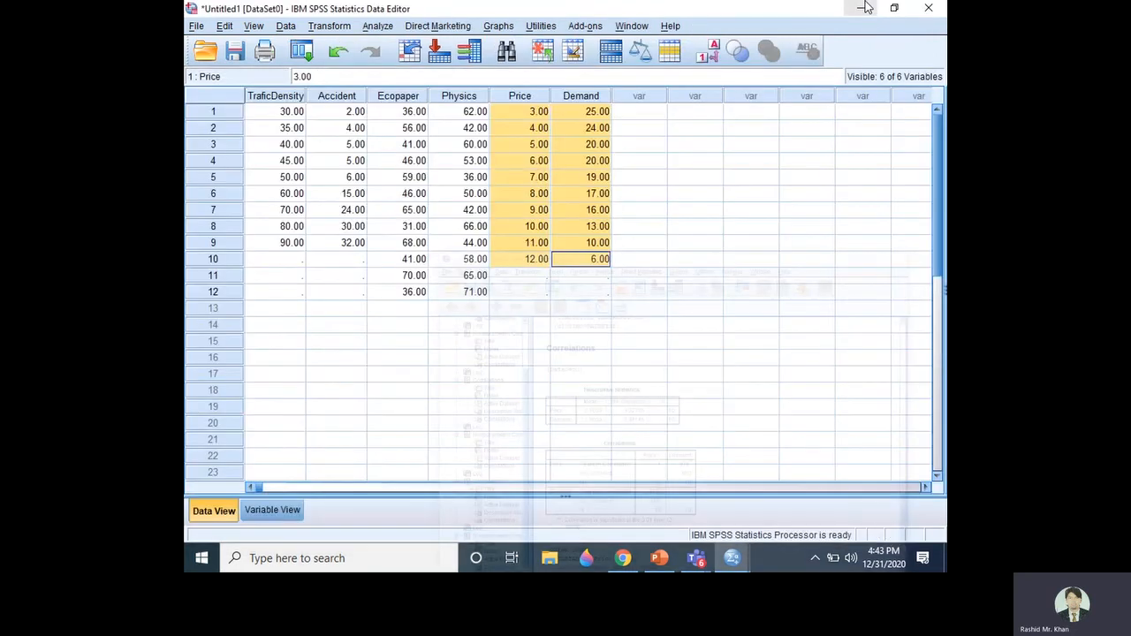
Step: Review the variable definitions one by one, from TraficDensity and Accident through Ecopaper and Physics to Price and Demand
click(272, 510)
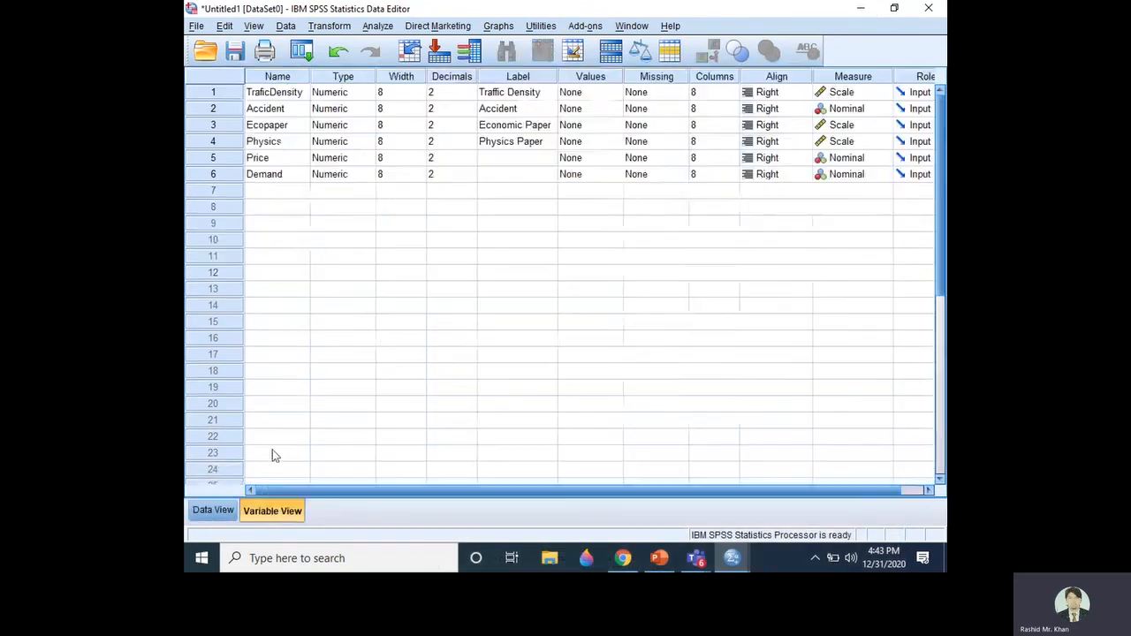
click(270, 95)
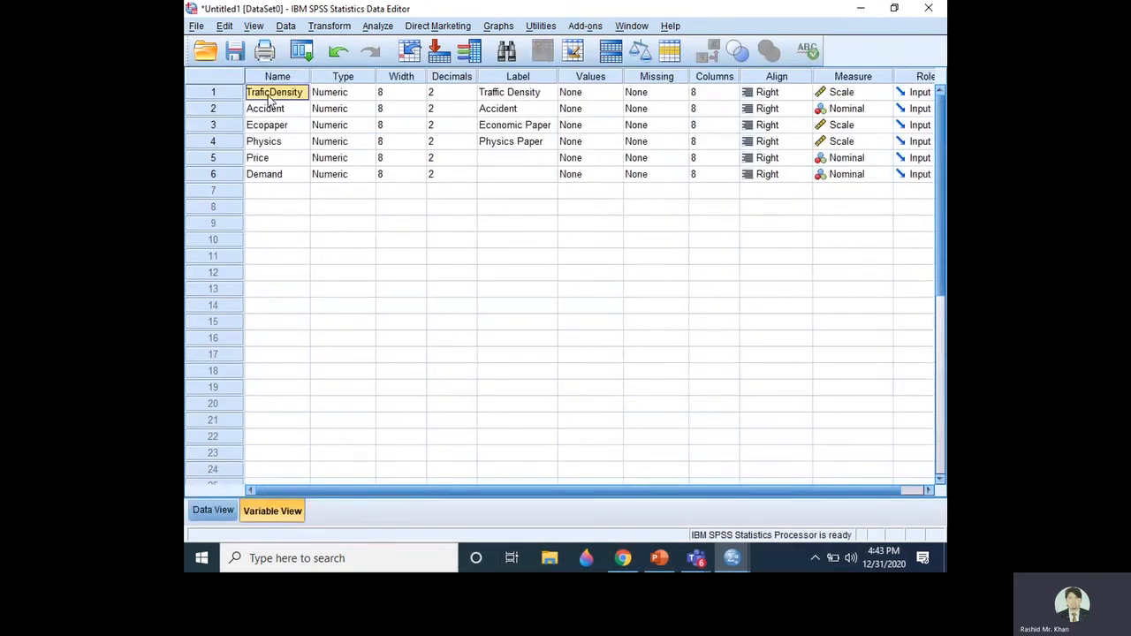
click(281, 109)
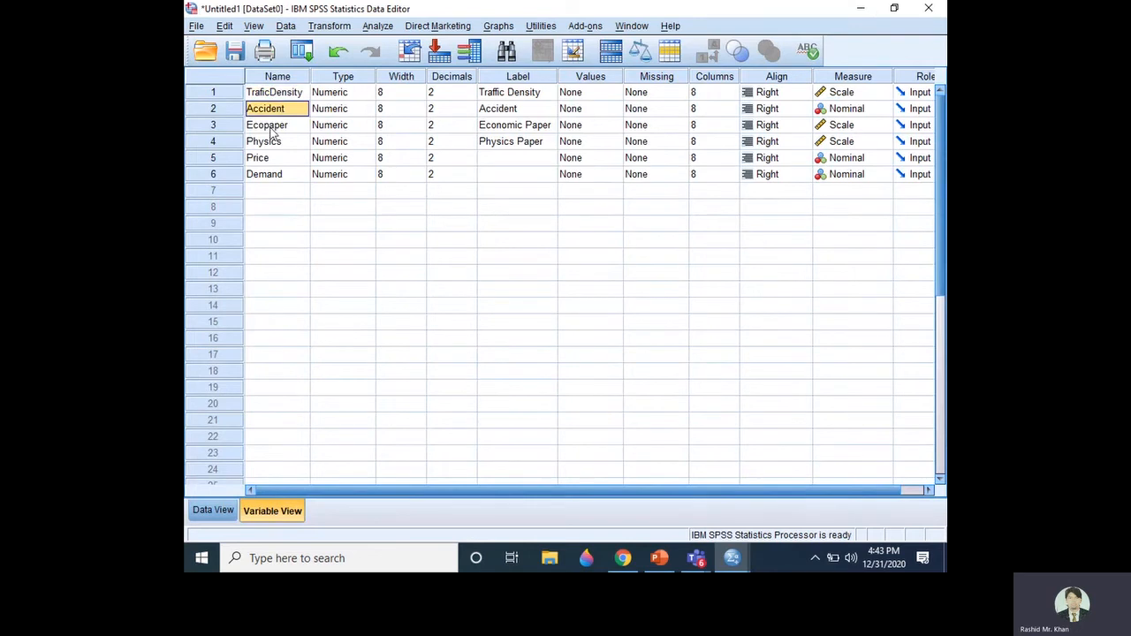
click(272, 129)
click(271, 142)
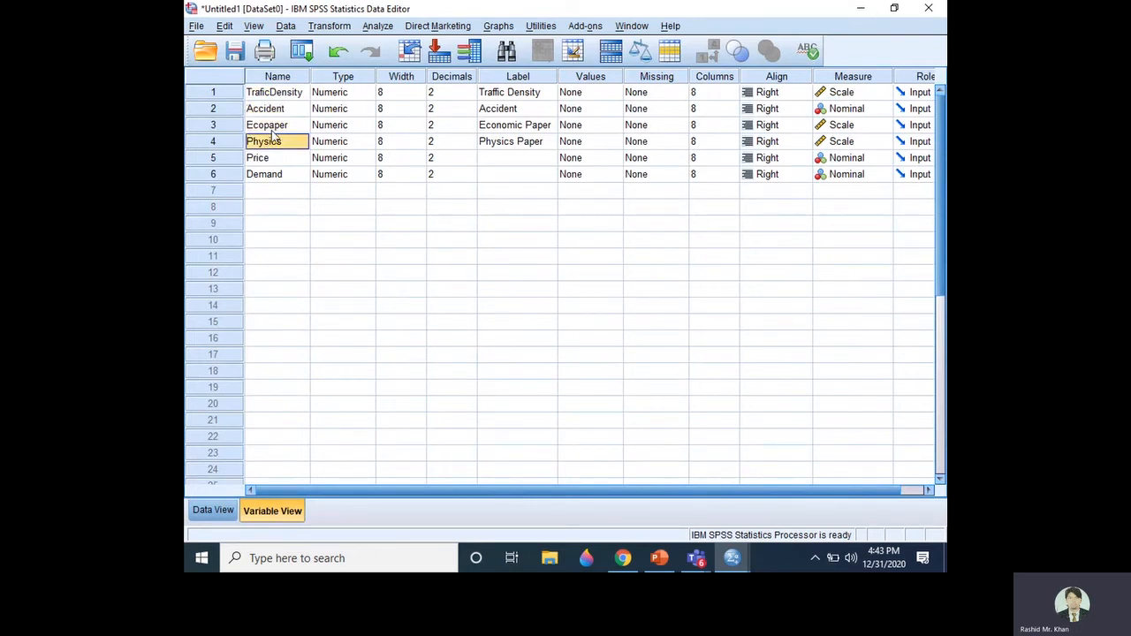
click(265, 159)
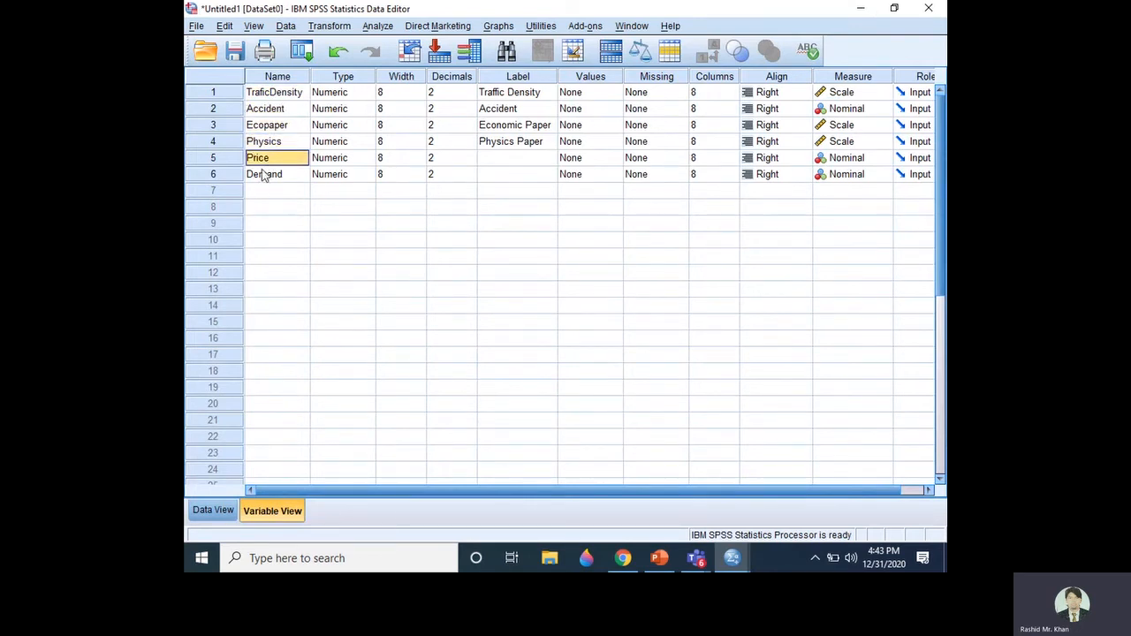
click(263, 174)
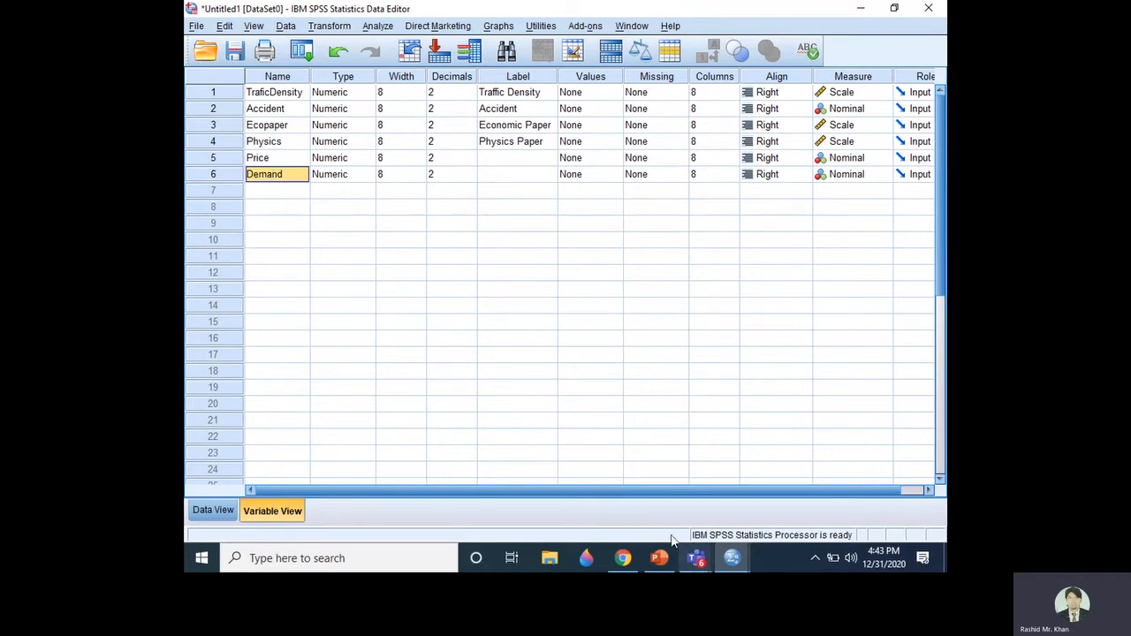
Step: Switch to the PowerPoint presentation and show the Correlation definition slide full screen
click(656, 564)
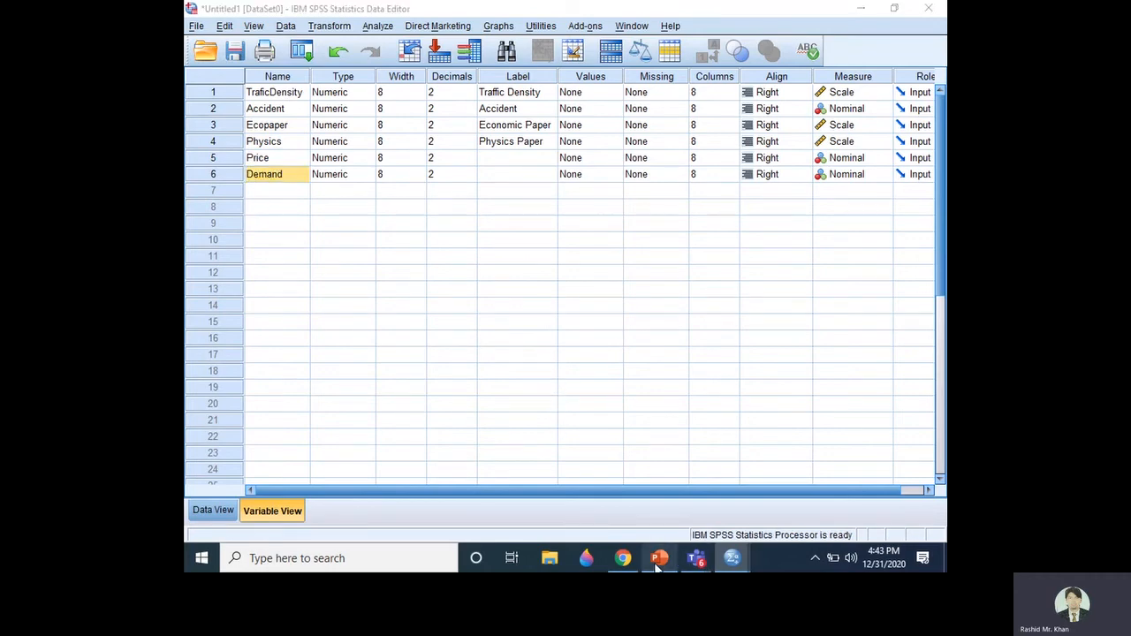
key(F5)
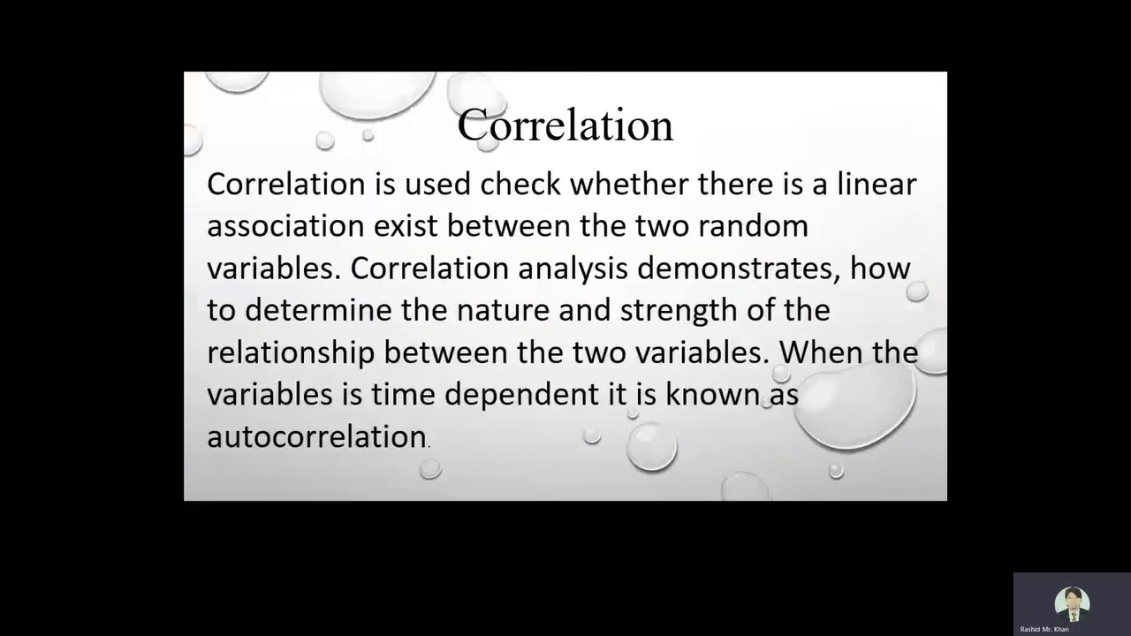